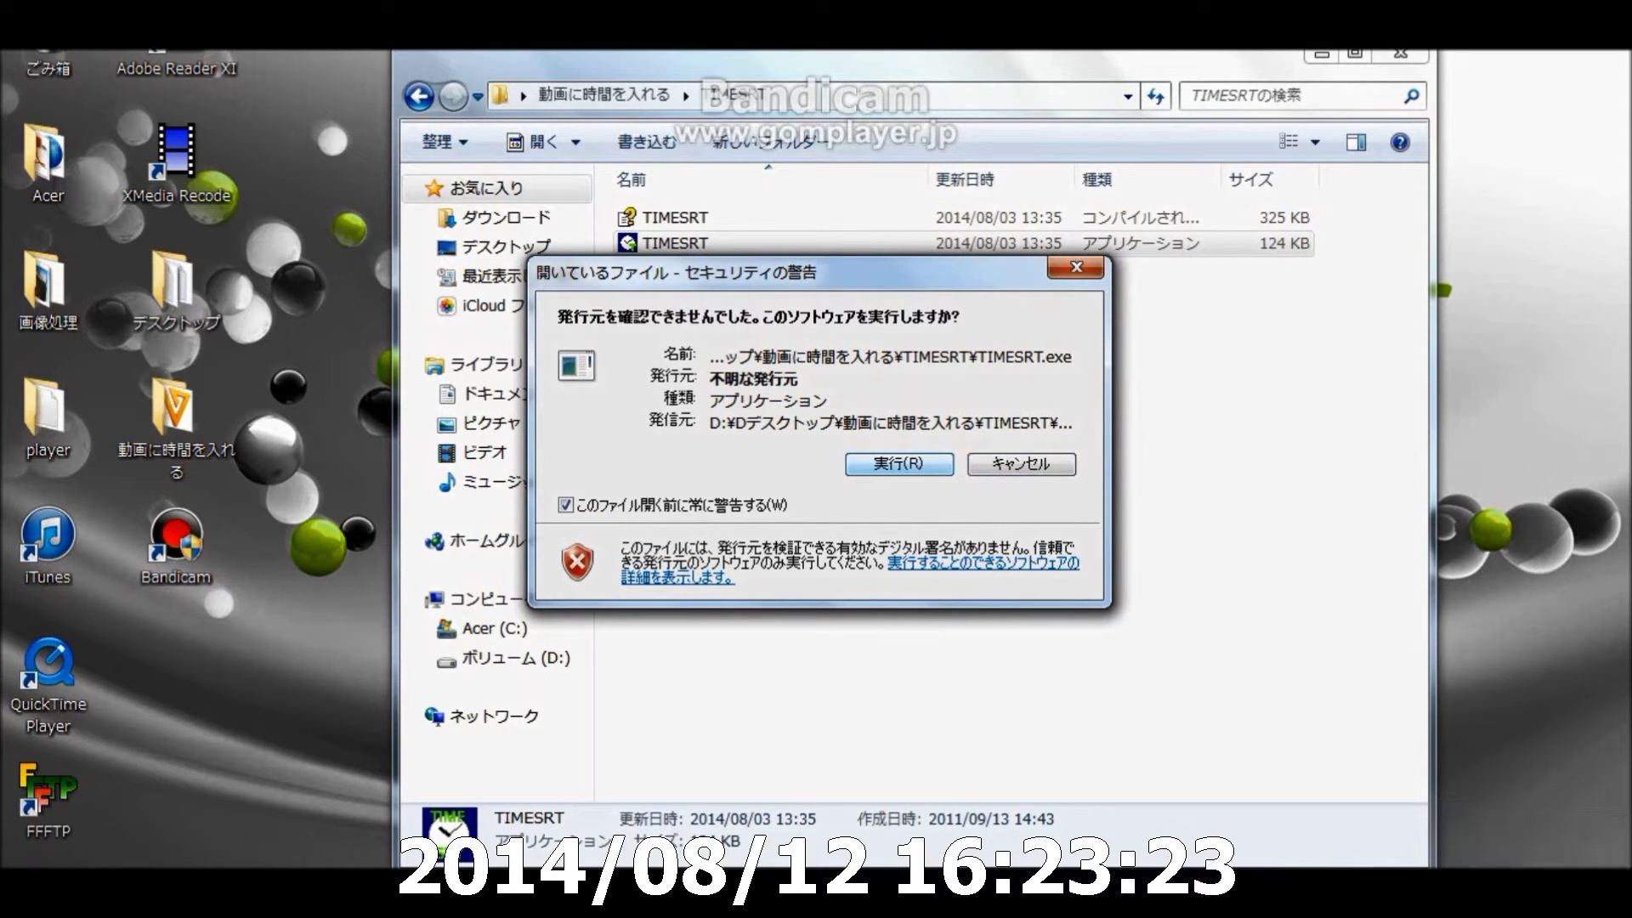
- Run TIMESRT and set the start date to month 8, day 12 of 2014
key("Return")
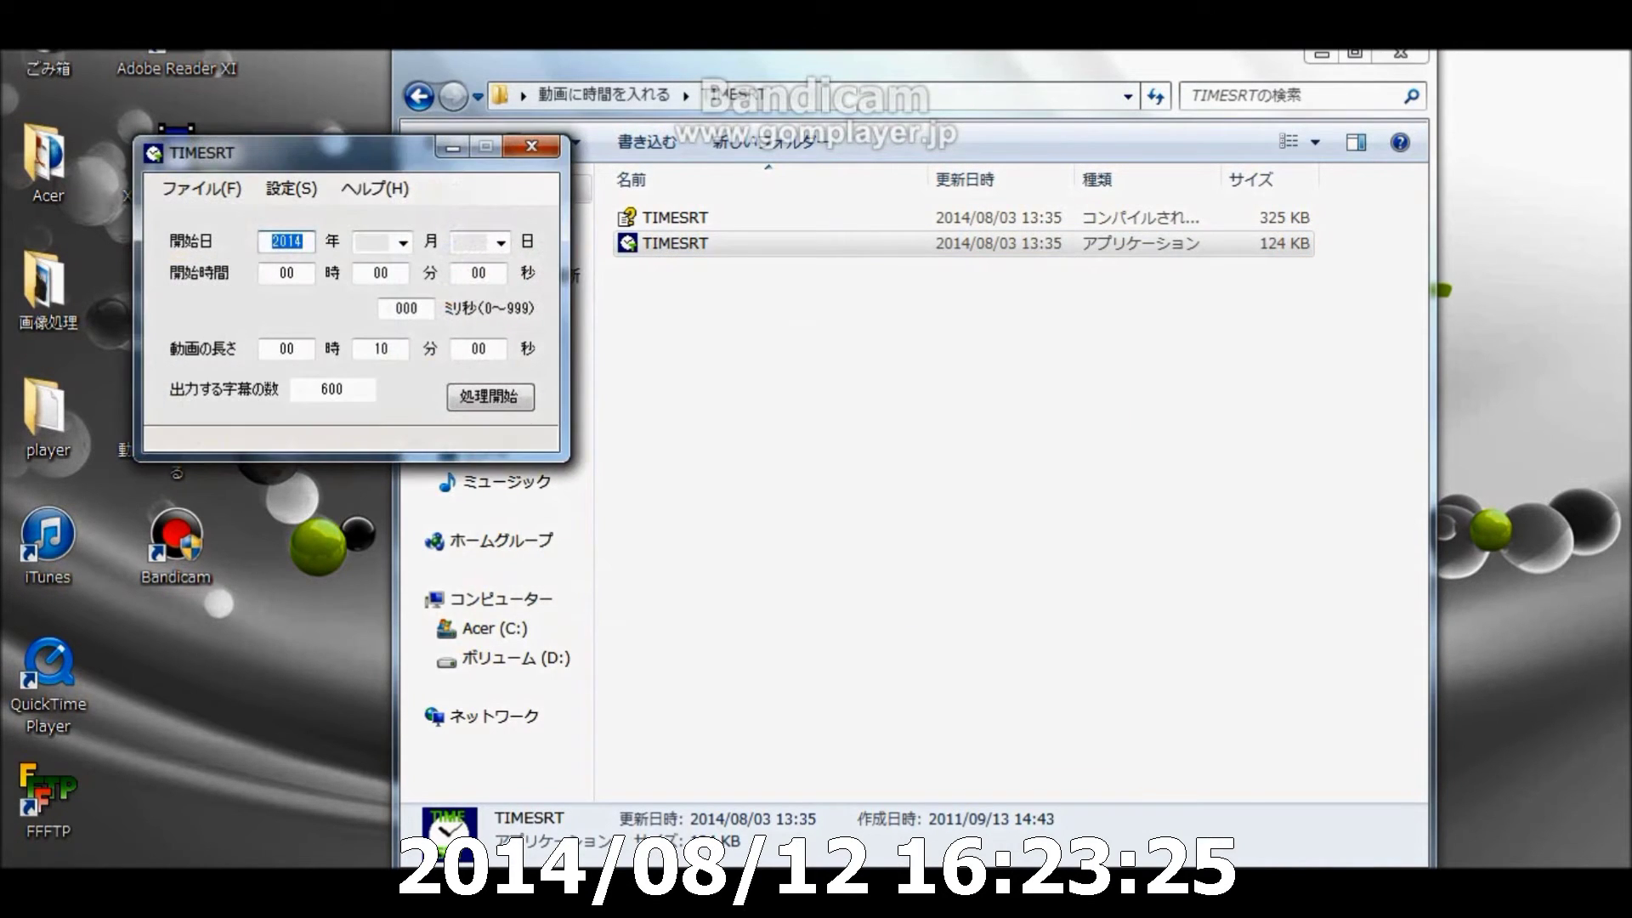
left_click(374, 243)
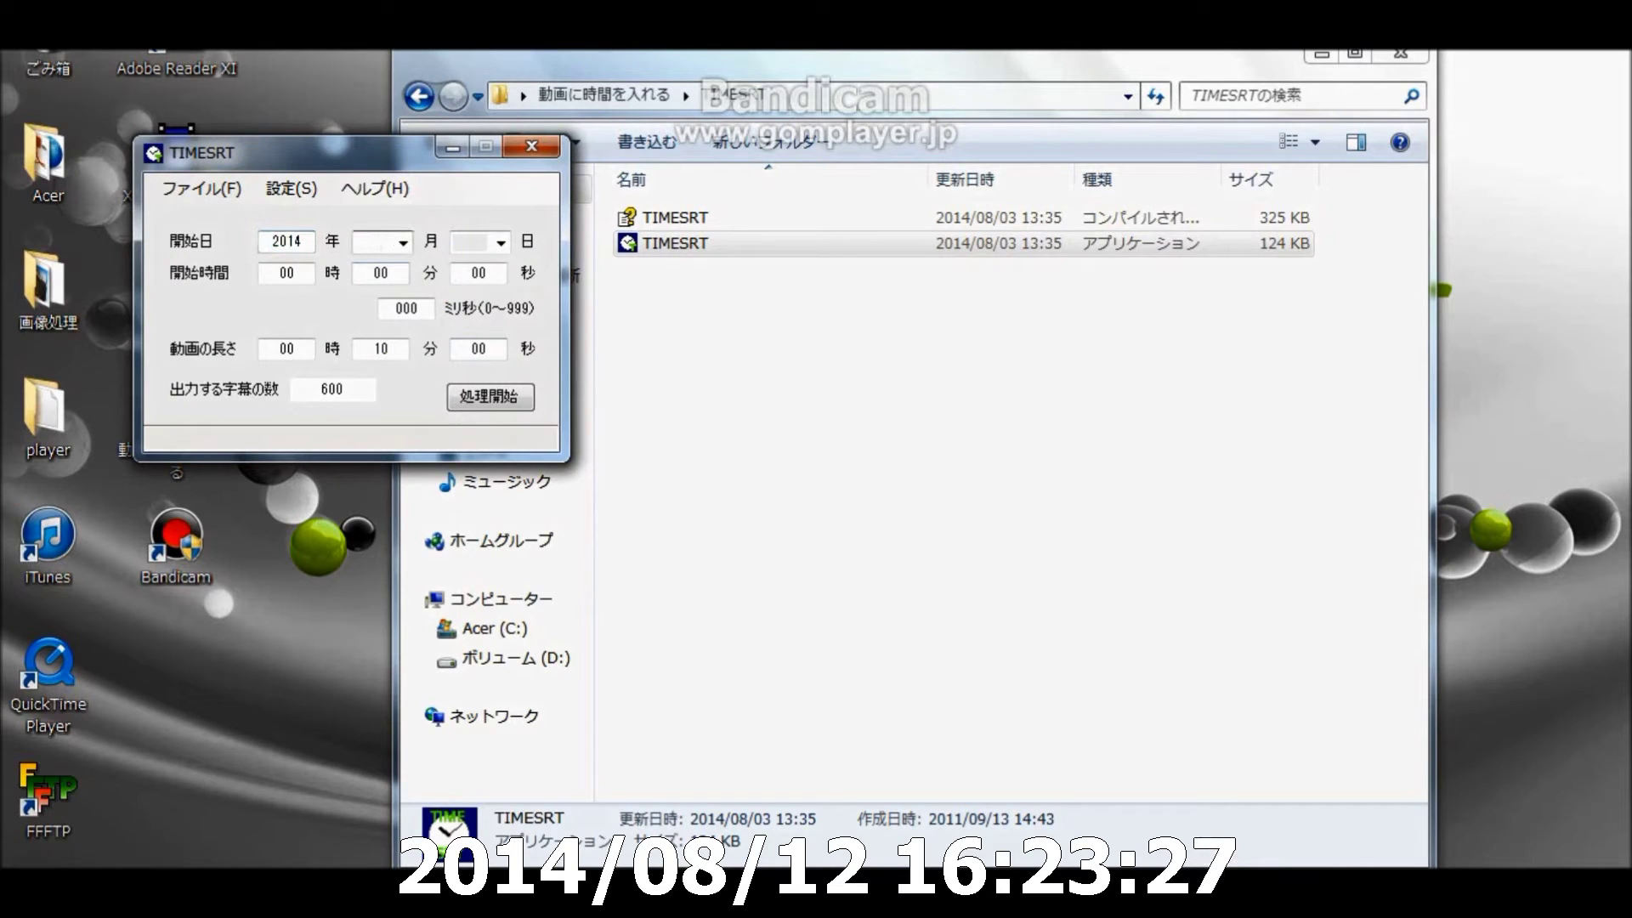
type("08")
key("Tab")
left_click(501, 243)
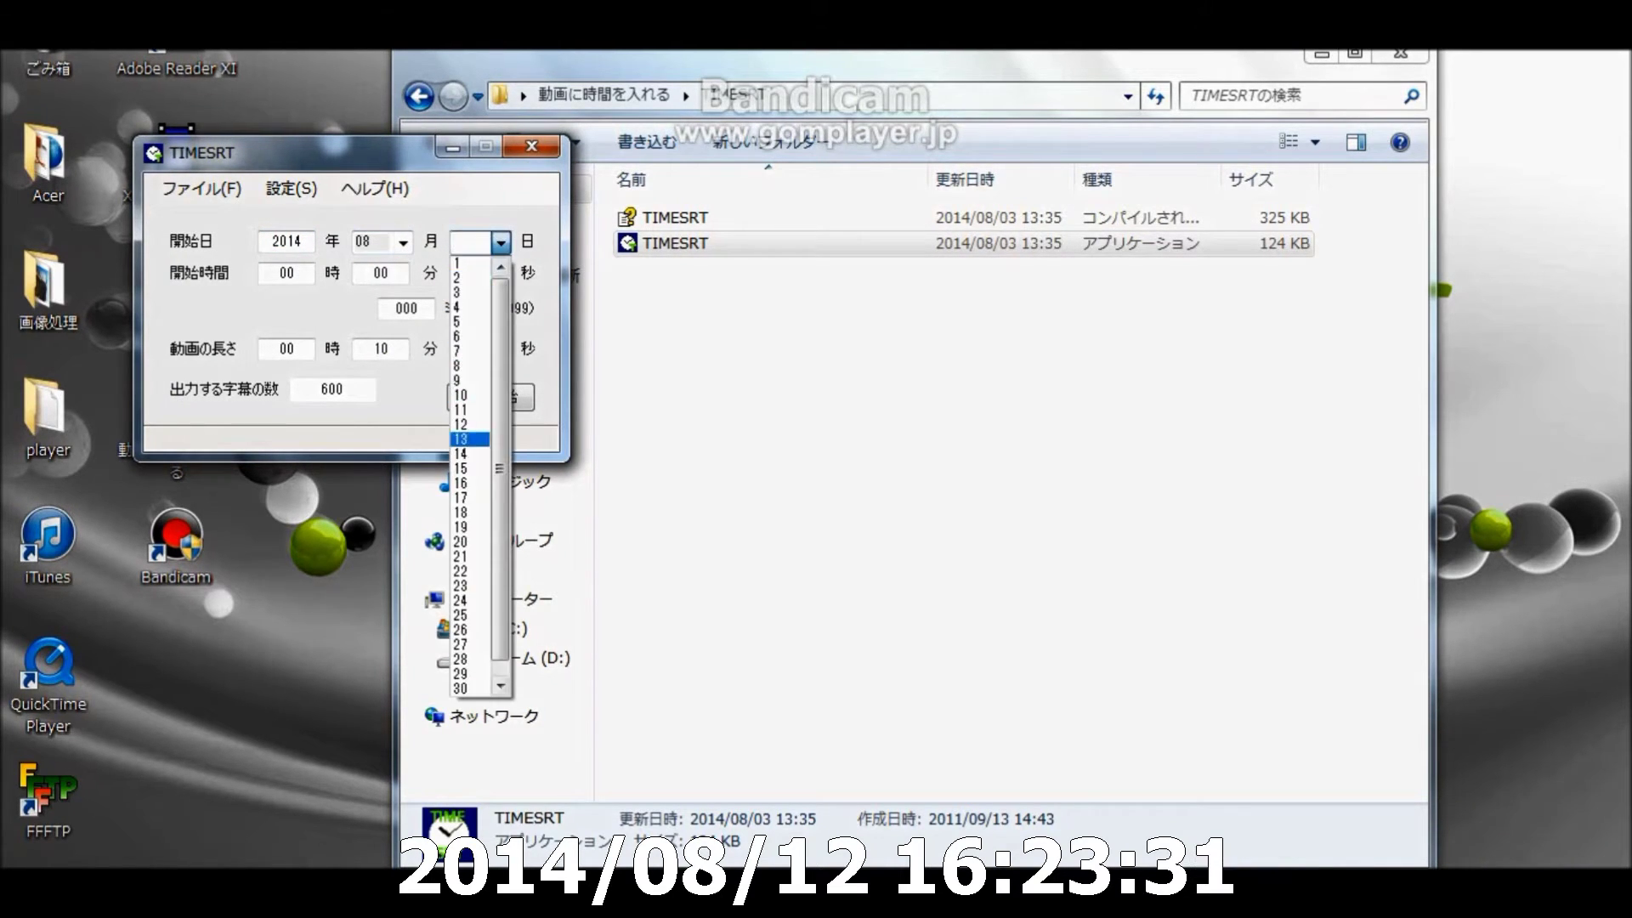
key("Return")
left_click(403, 242)
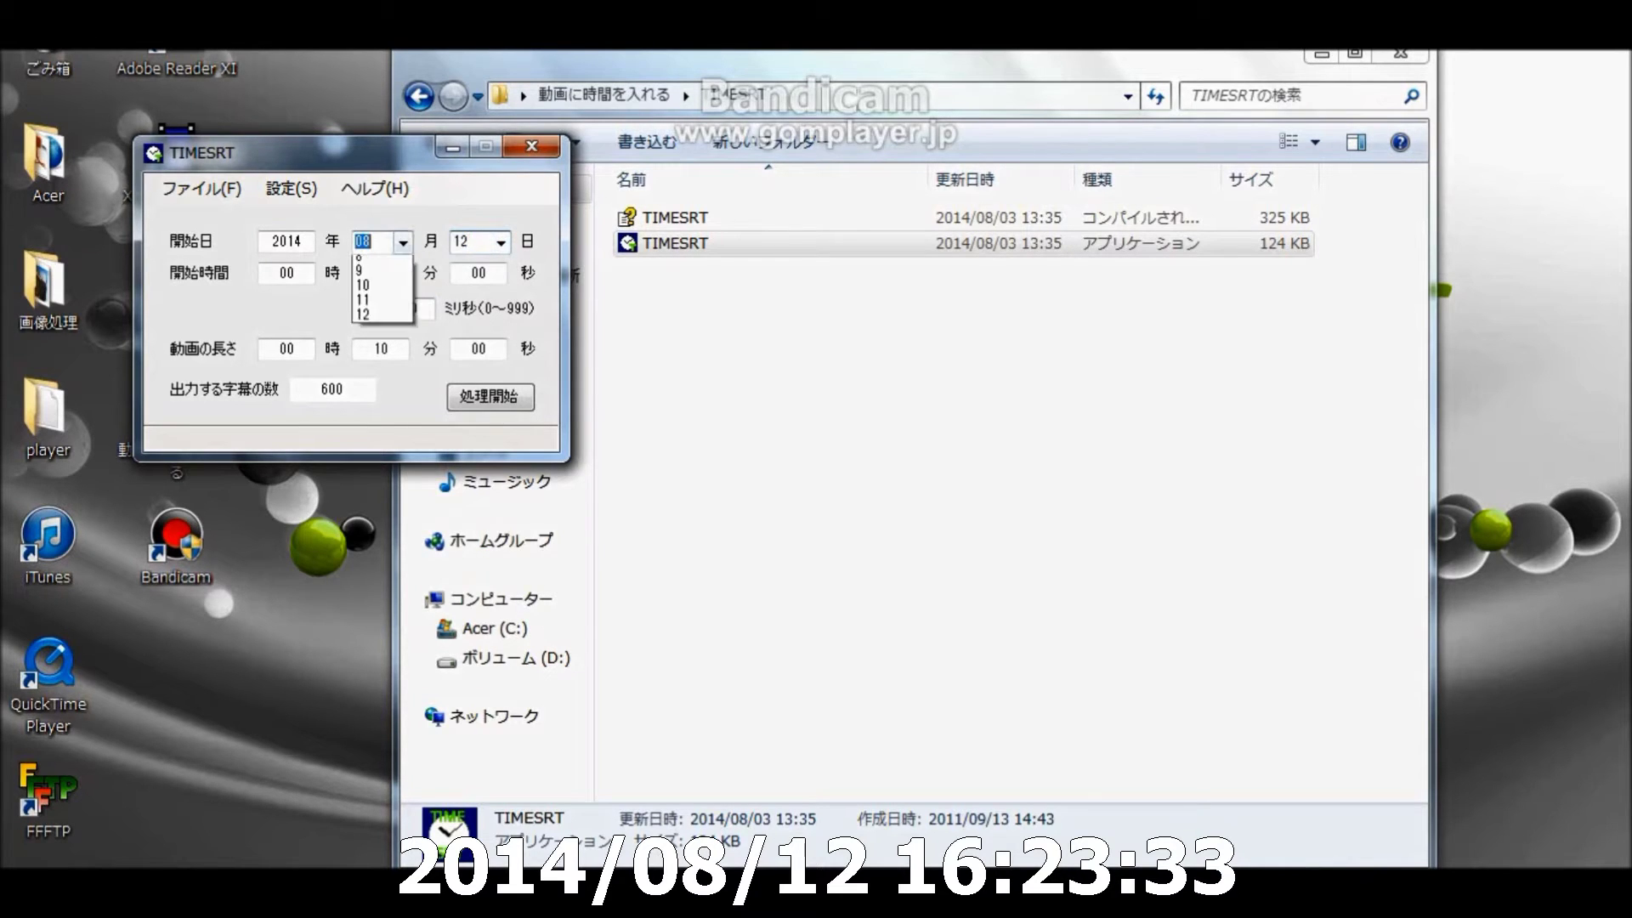
key("Return")
- Set the start time to 16:23:10 and the video length to 10 minutes
key("Tab")
type("16")
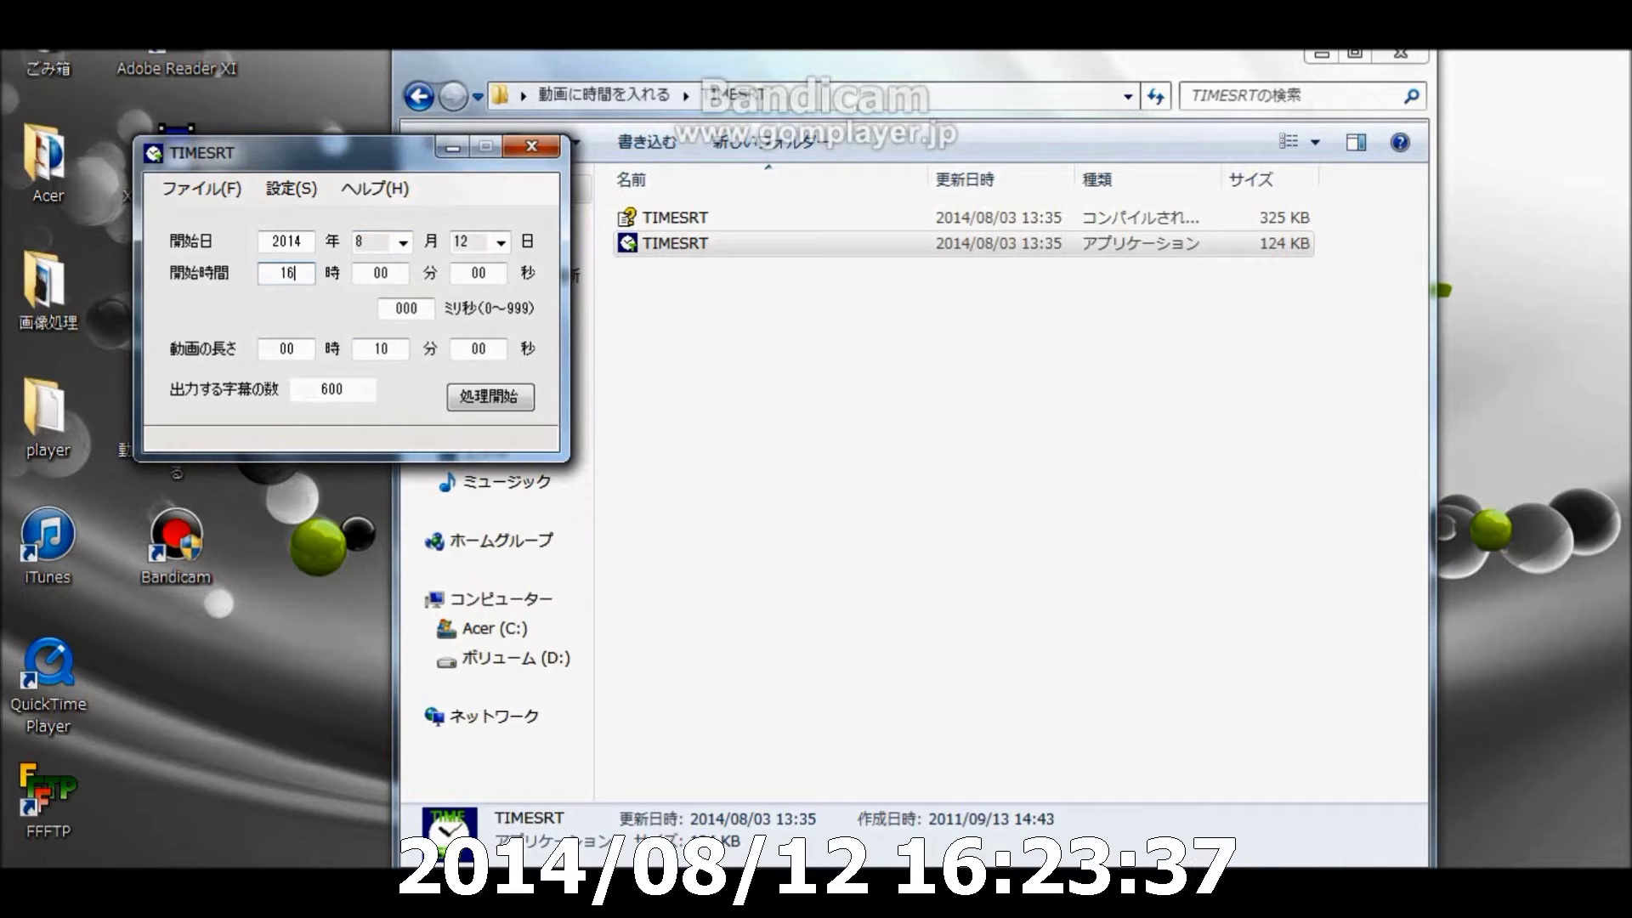
key("Tab")
type("23")
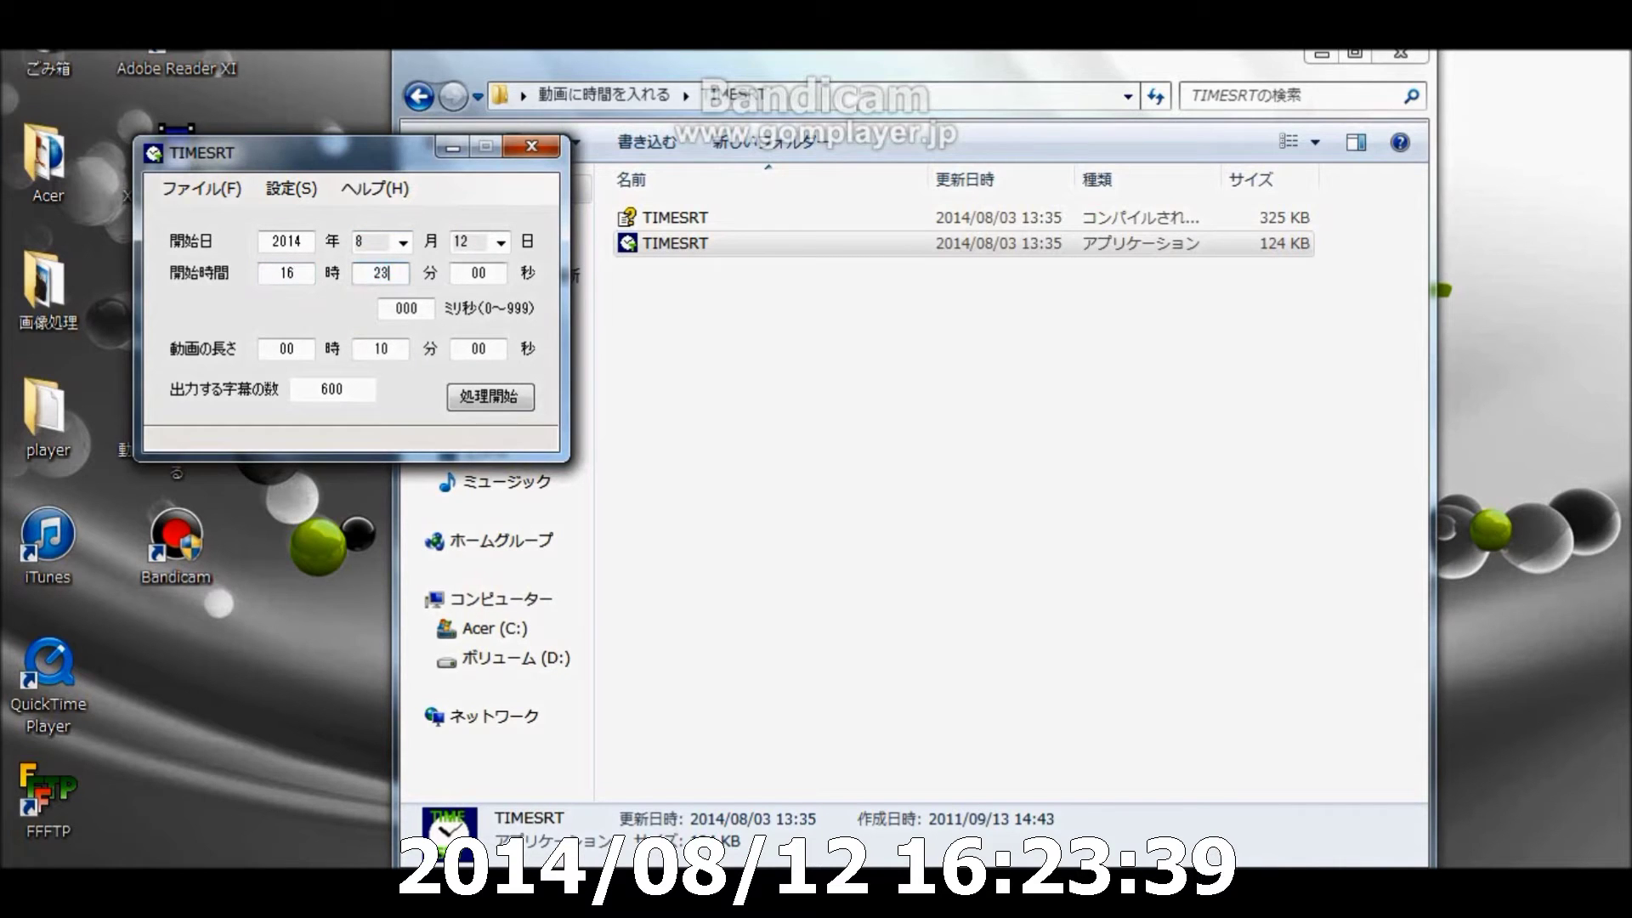
key("Tab")
type("1")
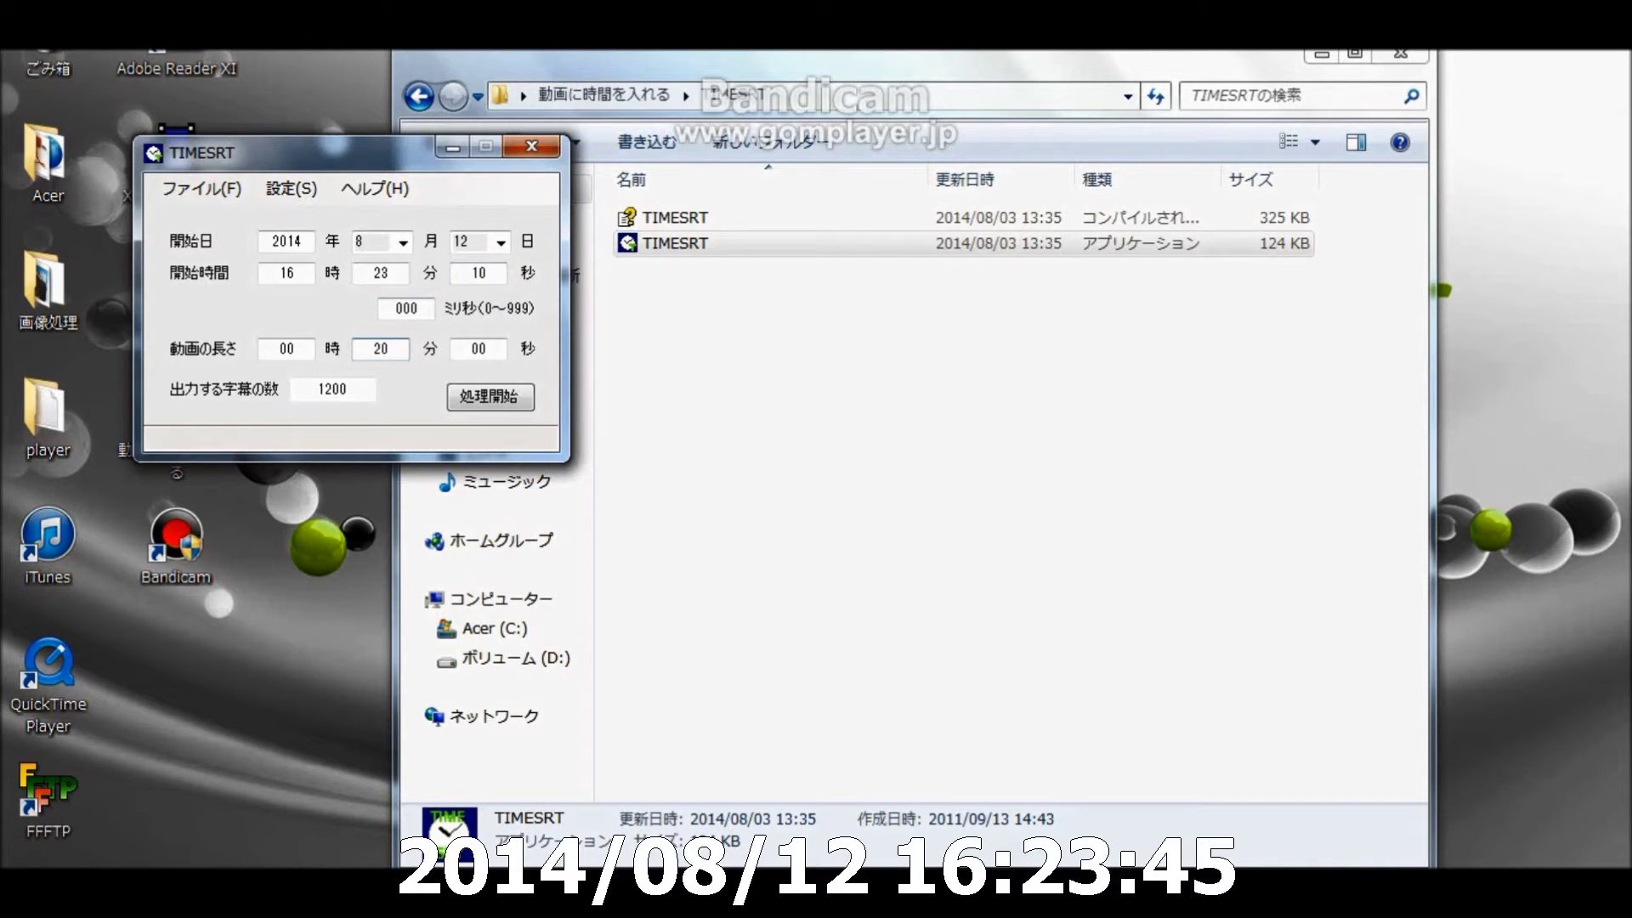
double_click(381, 349)
type("10")
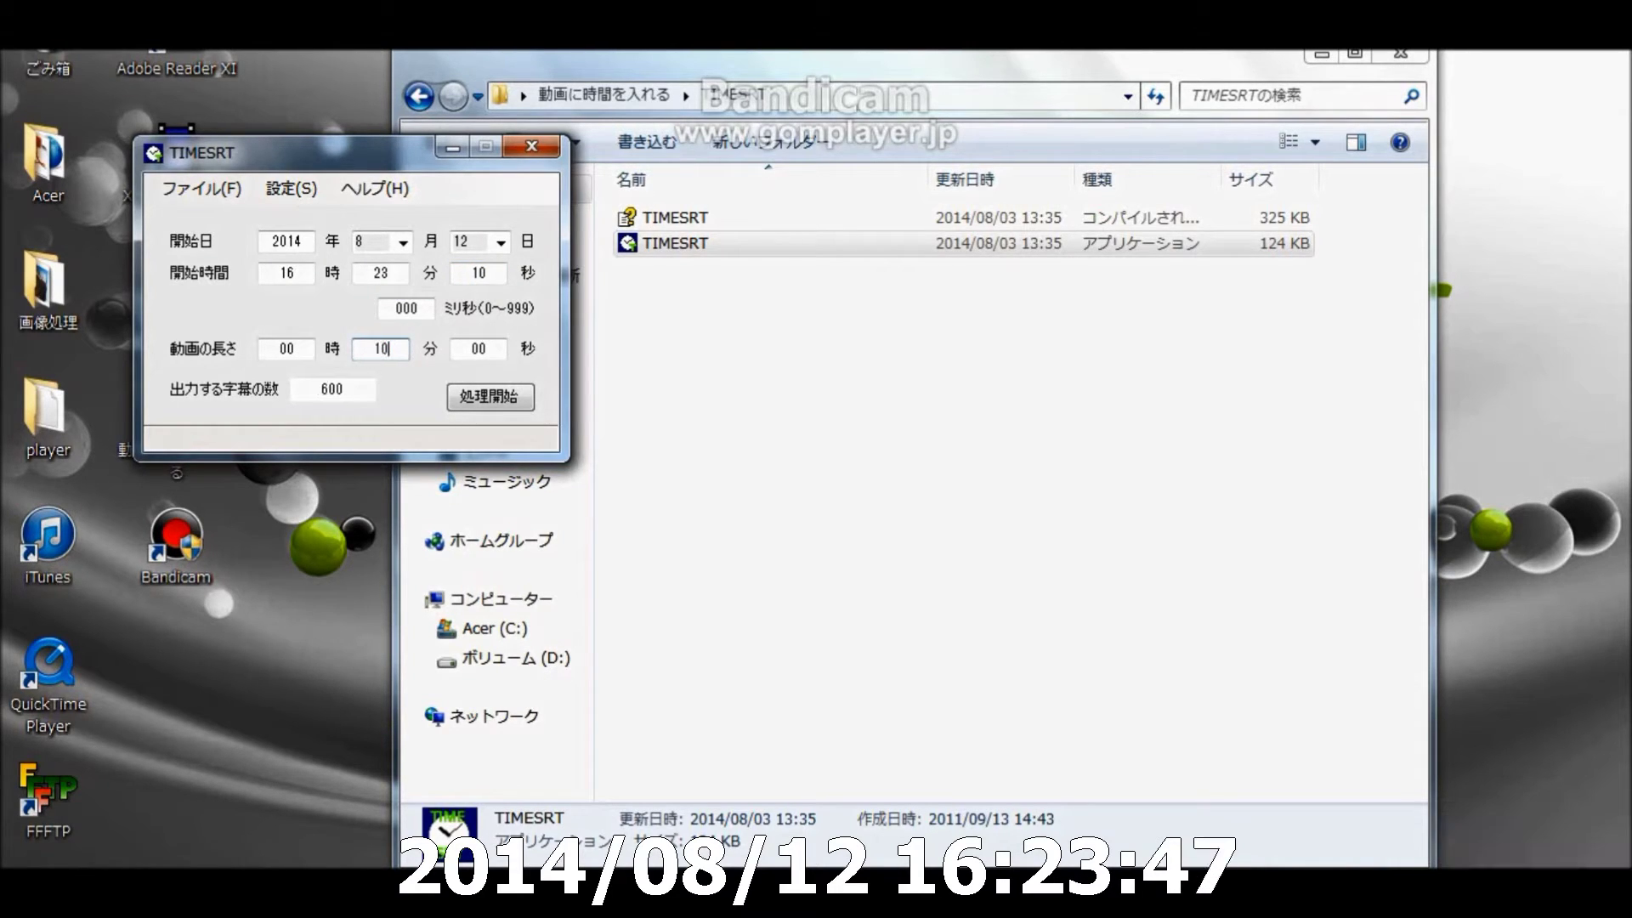
left_click(490, 397)
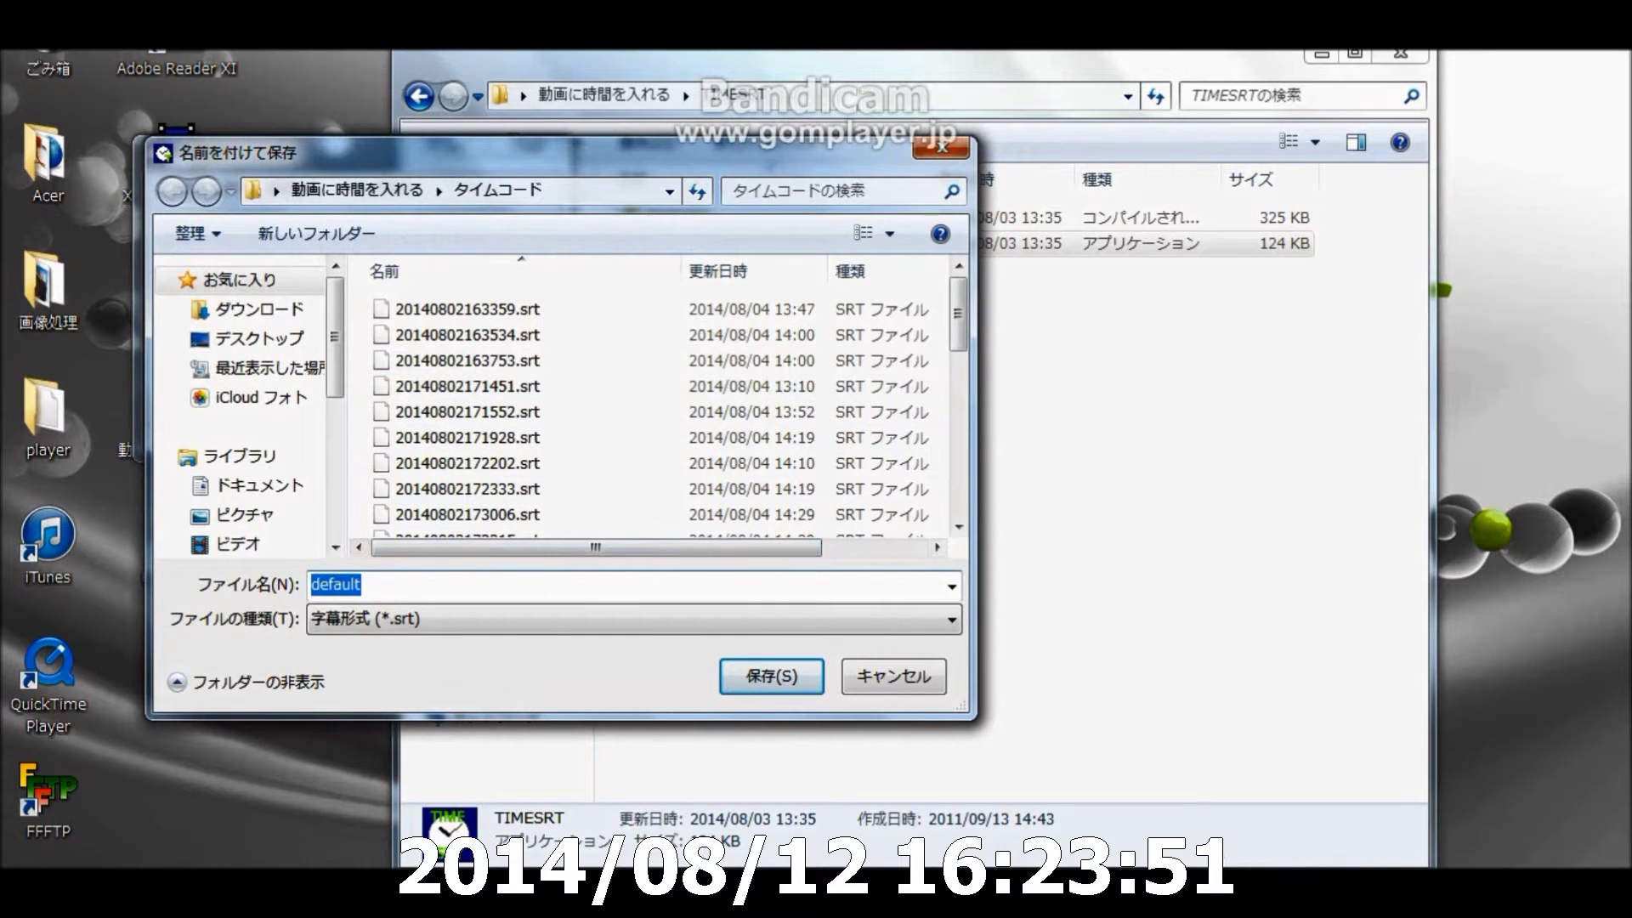
right_click(433, 585)
left_click(514, 356)
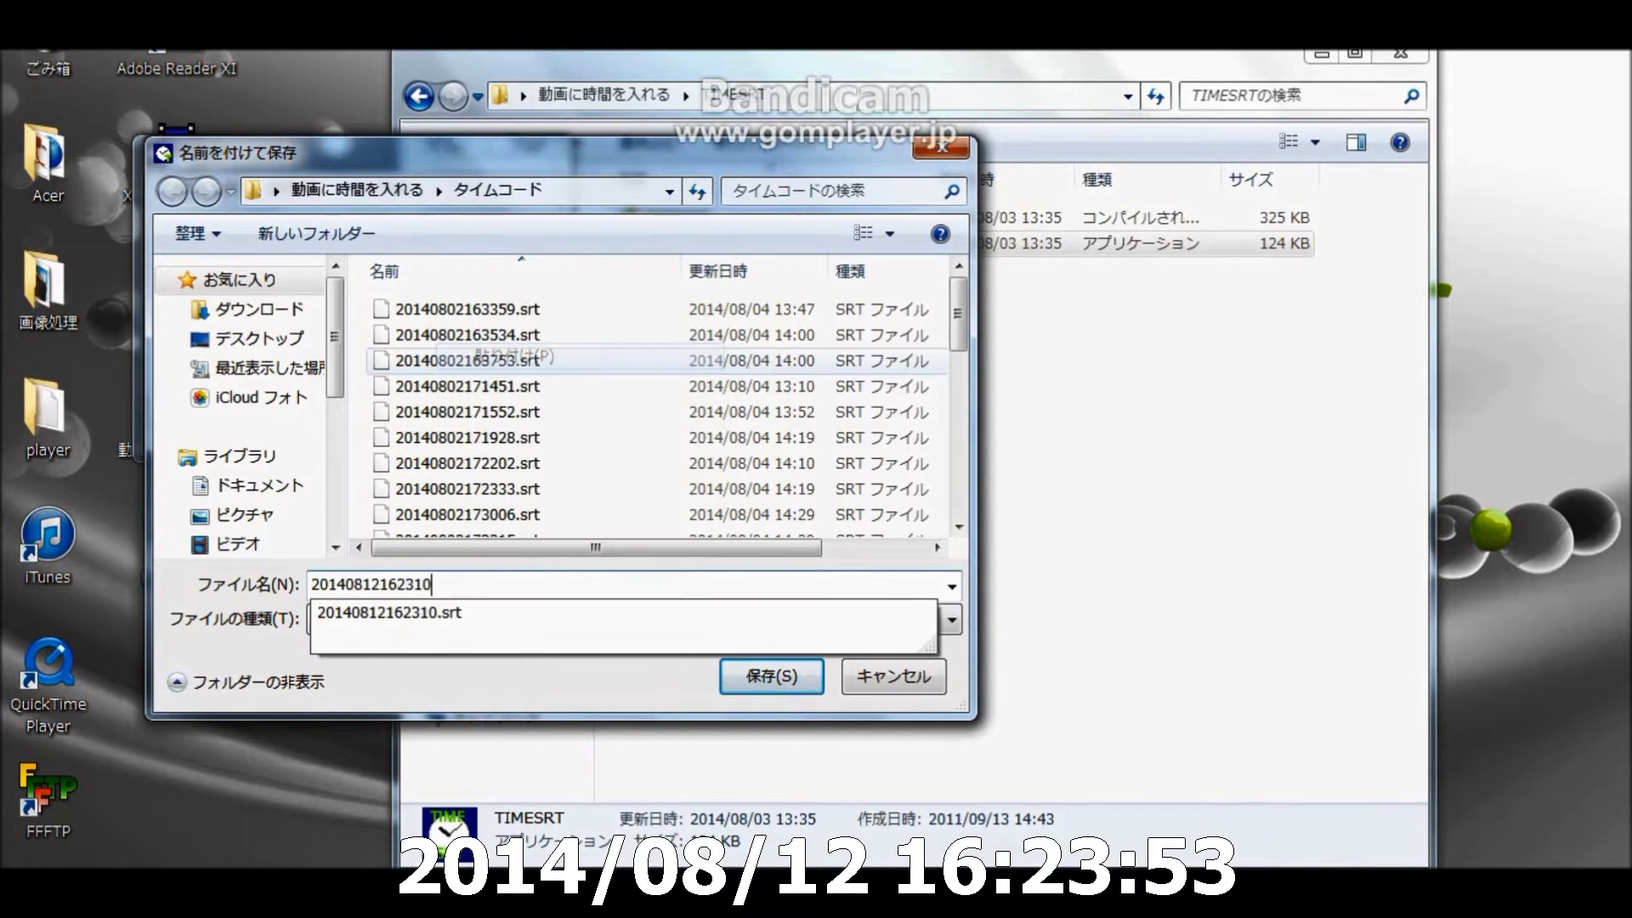
key("Return")
left_click(836, 455)
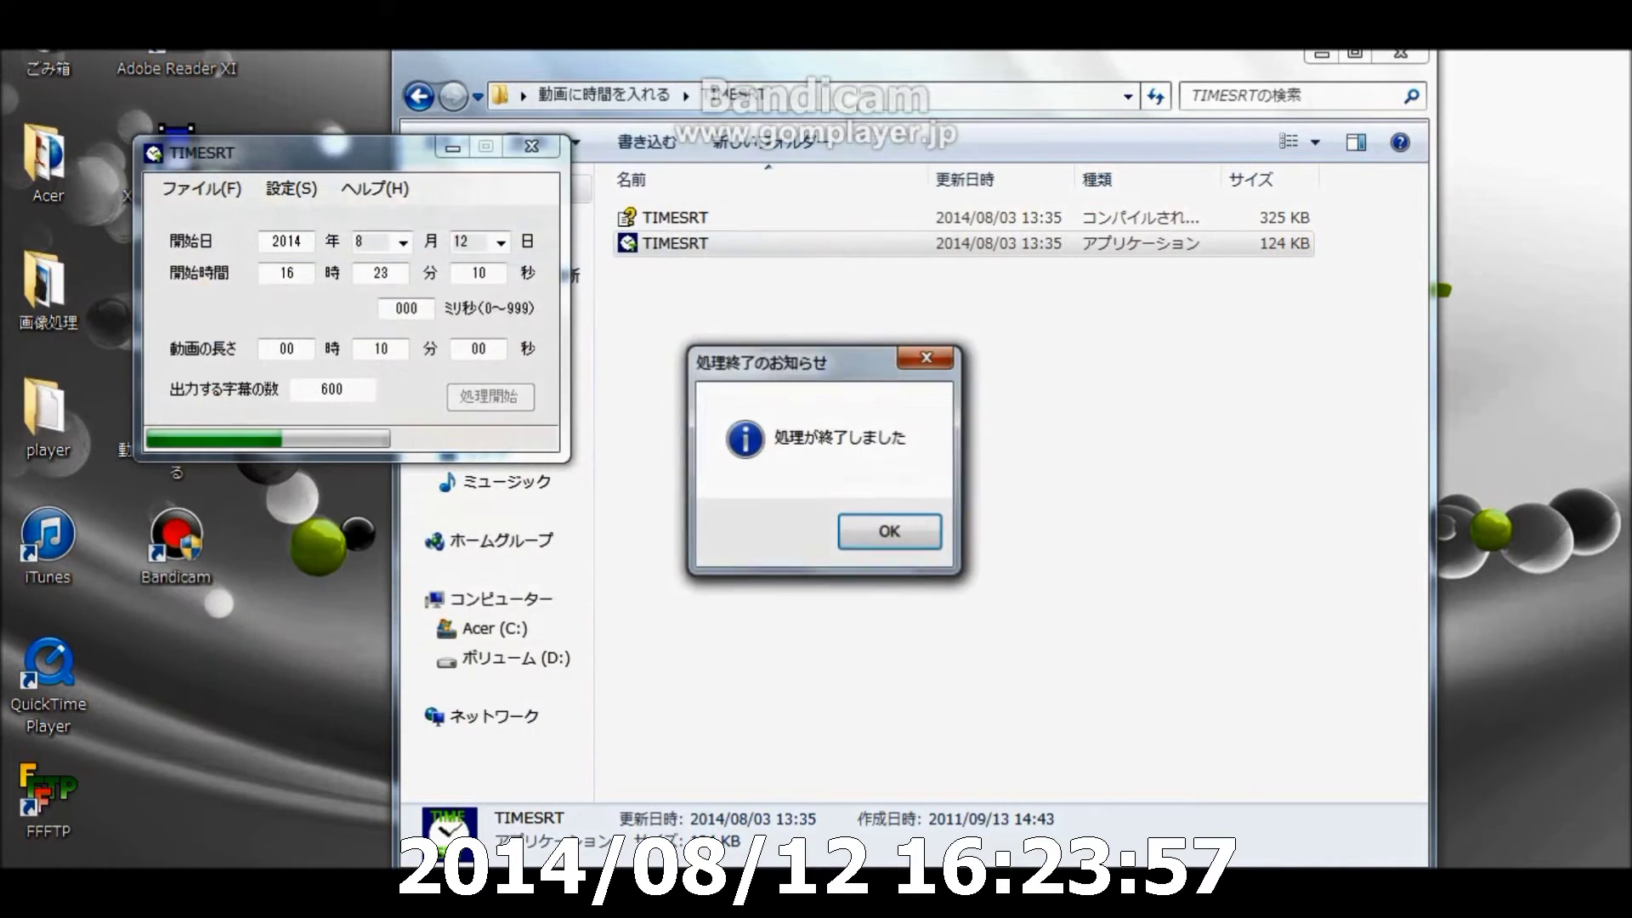
left_click(889, 532)
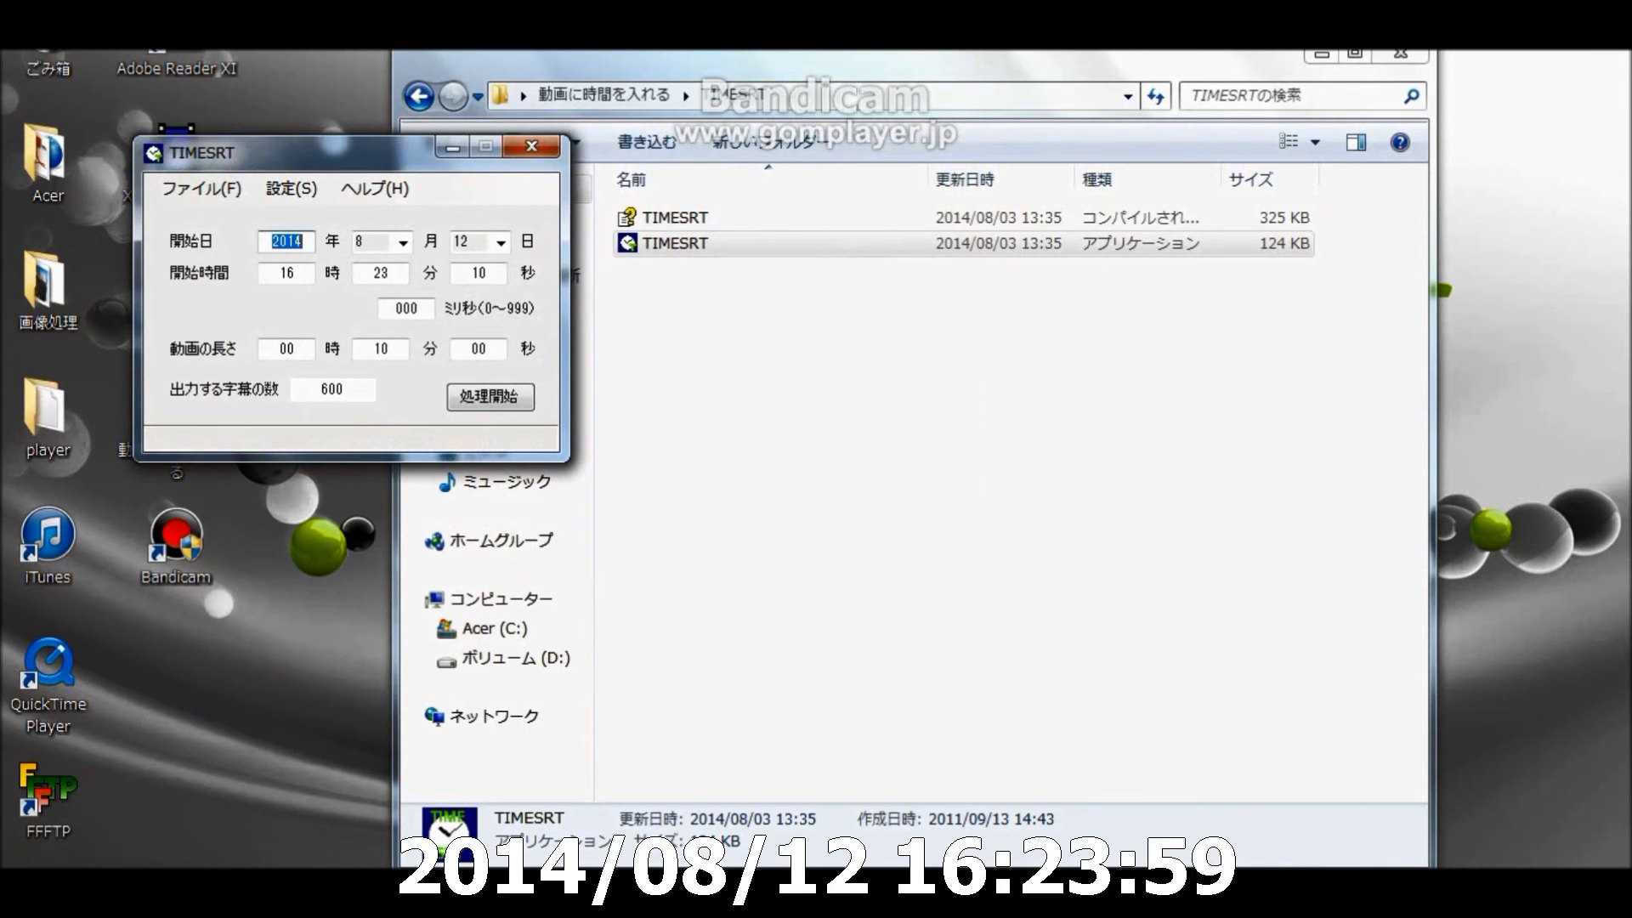
left_click(531, 147)
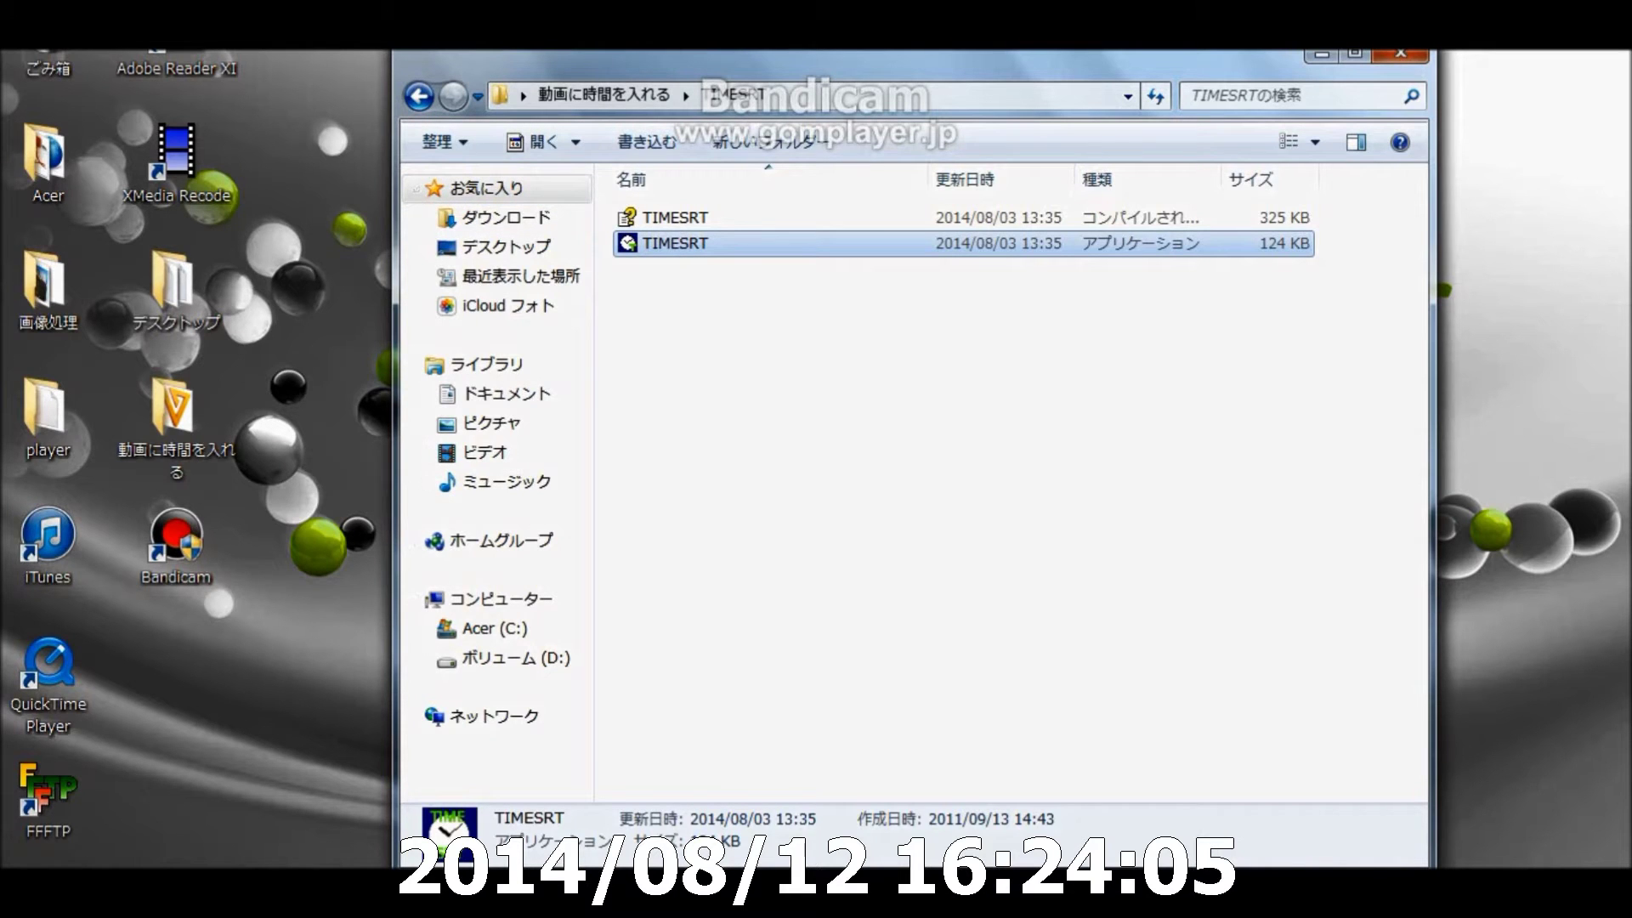
- Switch to Freemake Video Converter and add the テスト動画 video
left_click(1161, 888)
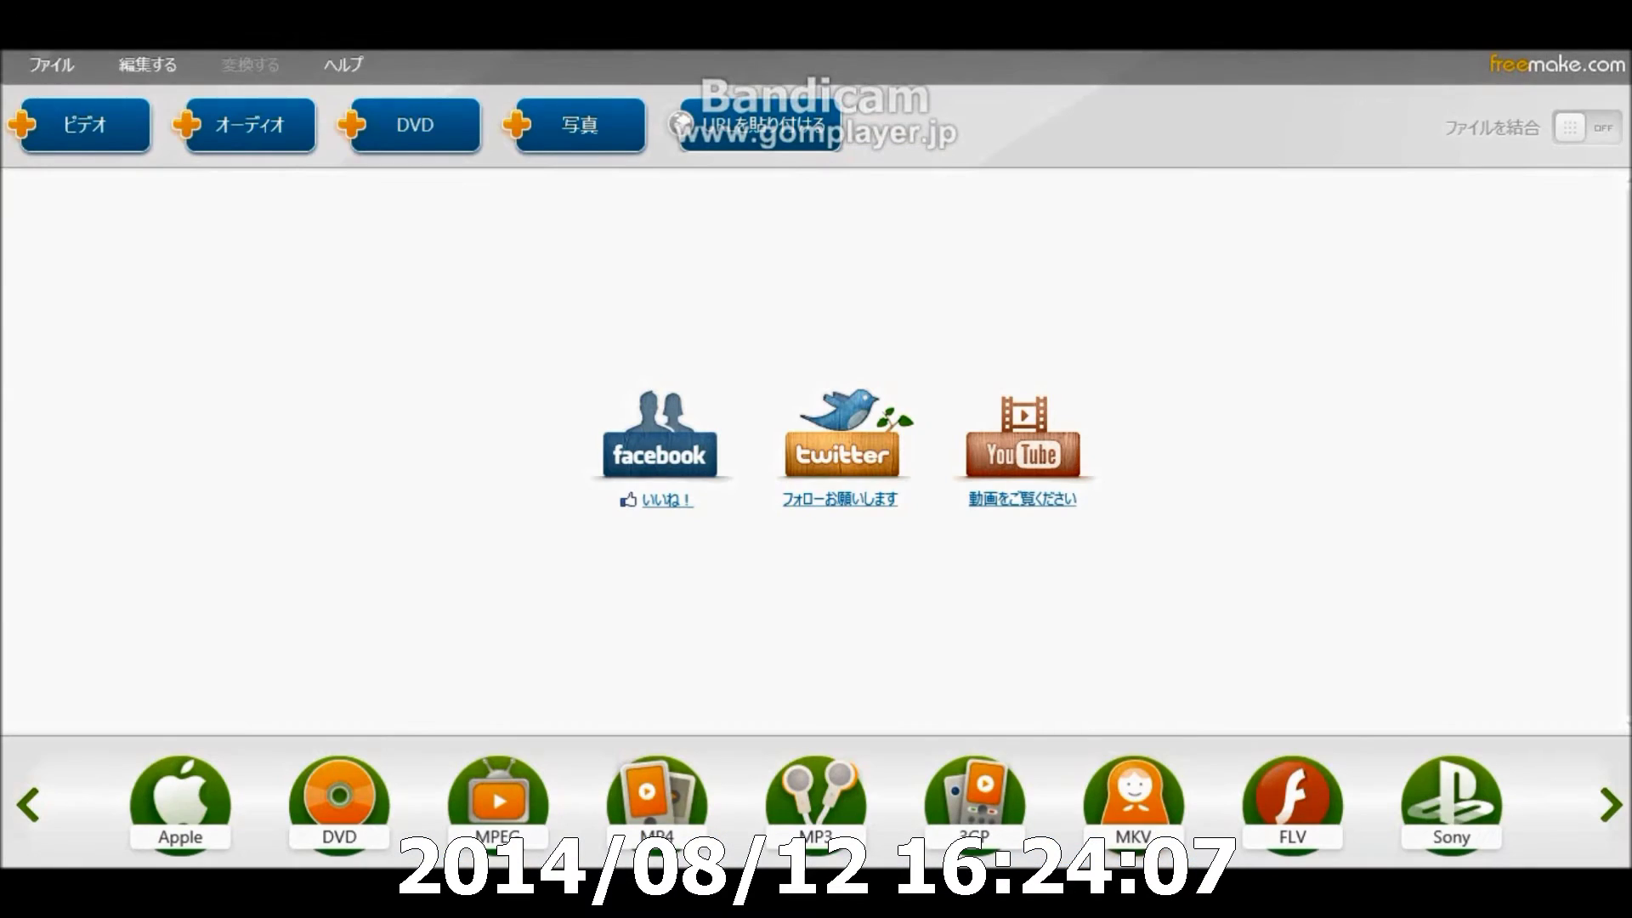
left_click(85, 124)
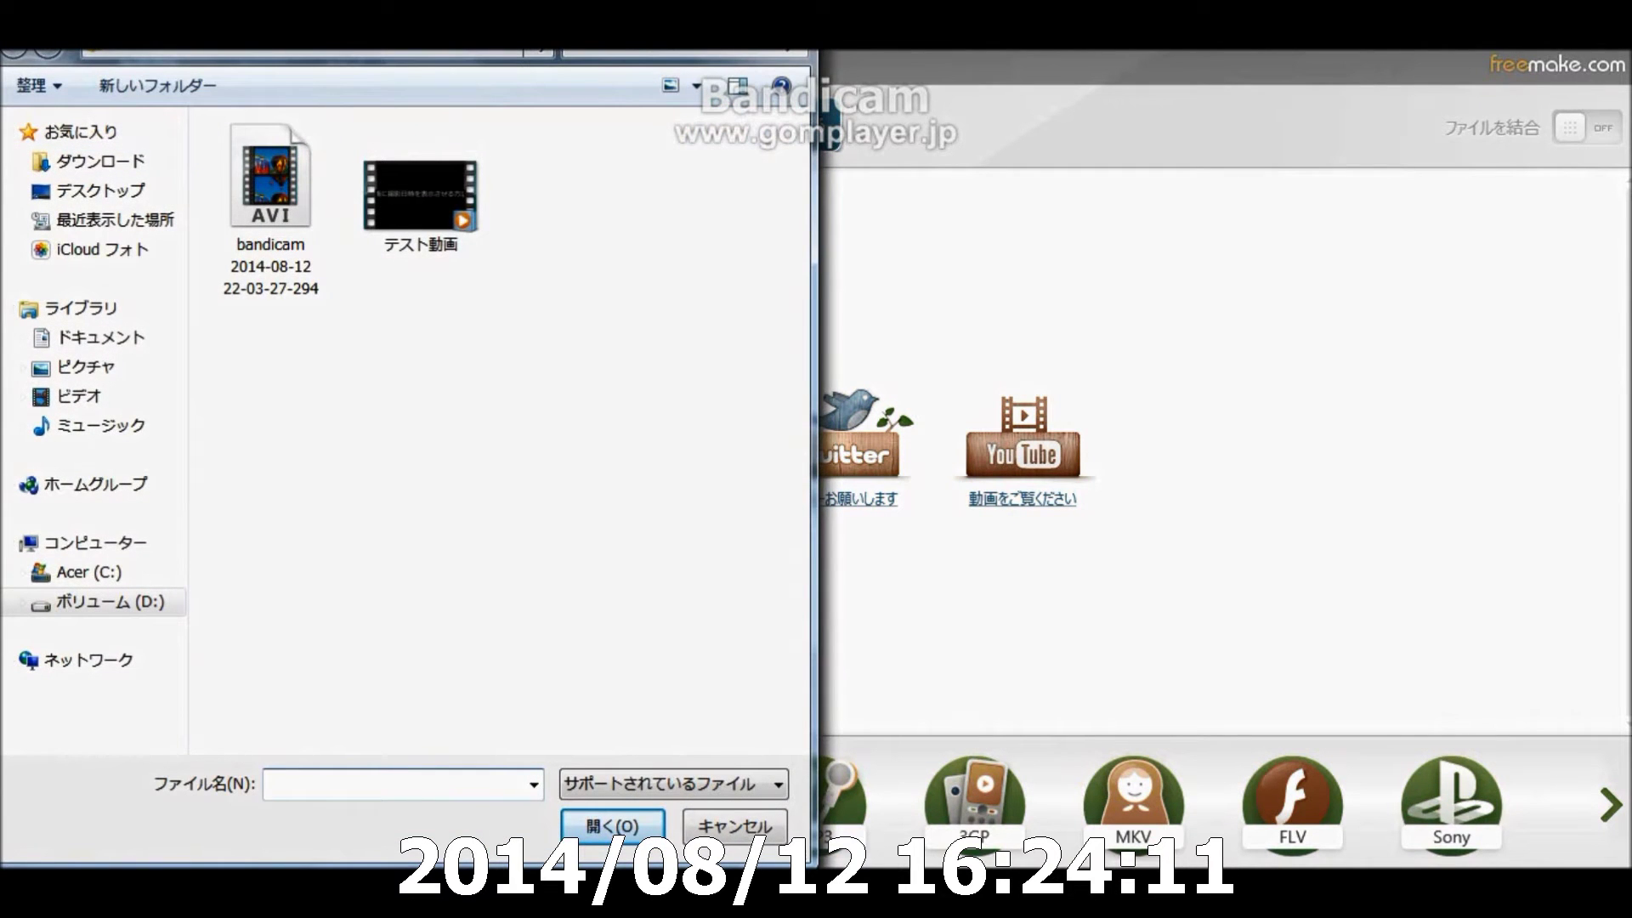
double_click(421, 197)
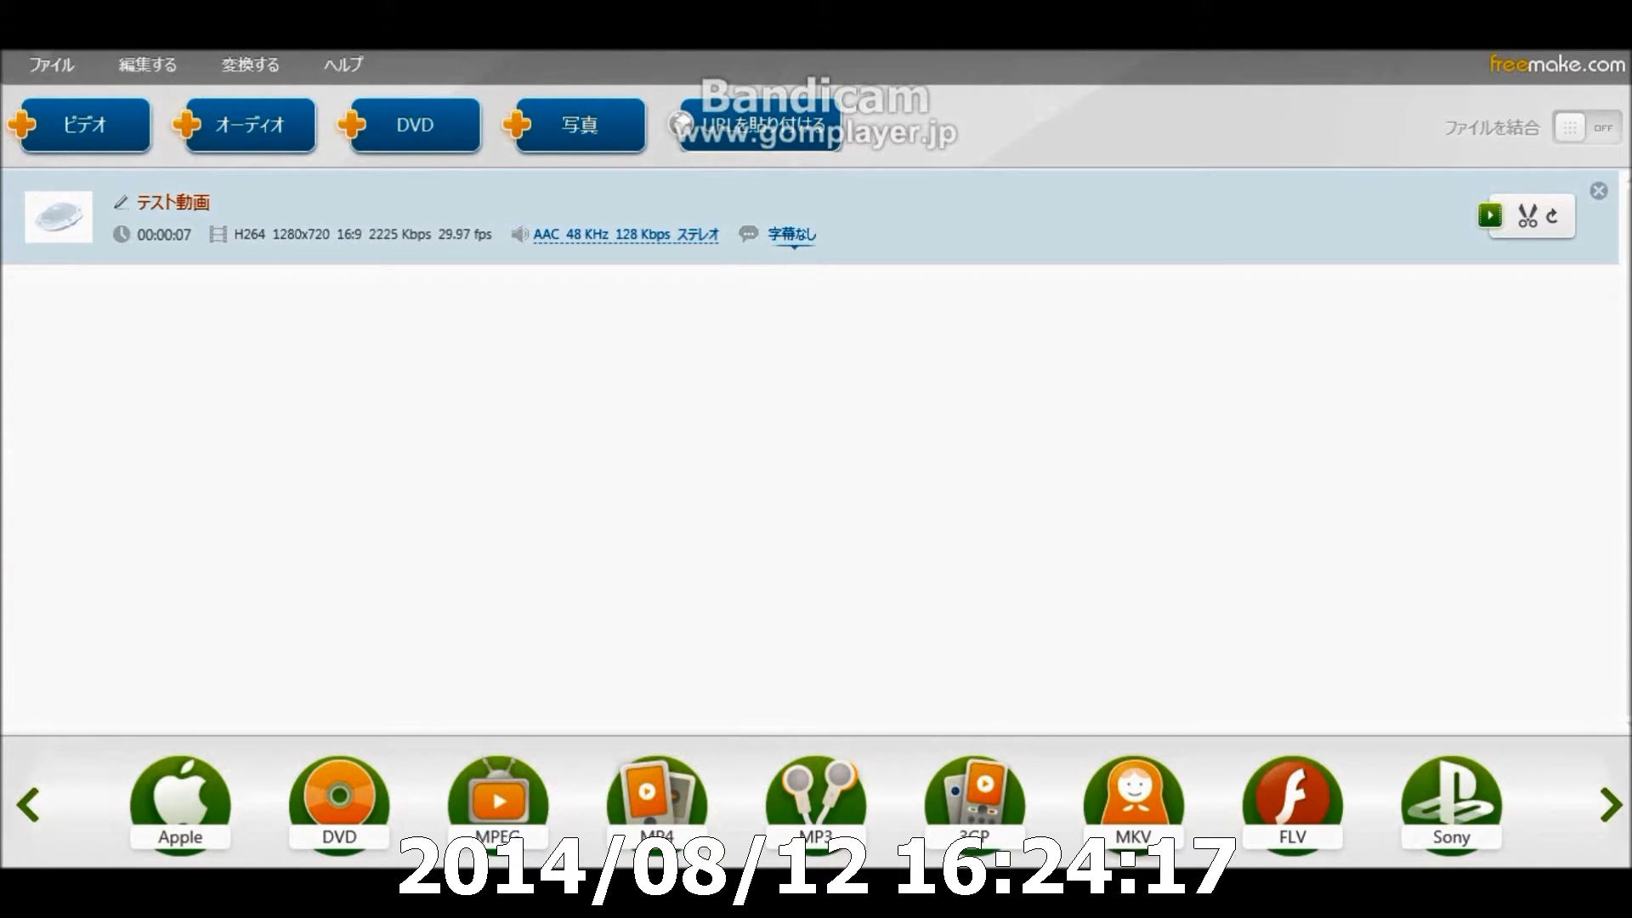
- Add the subtitle file 20140812162310.srt from the desktop's タイムコード folder to the テスト動画 video and preview it in the video editor
left_click(791, 234)
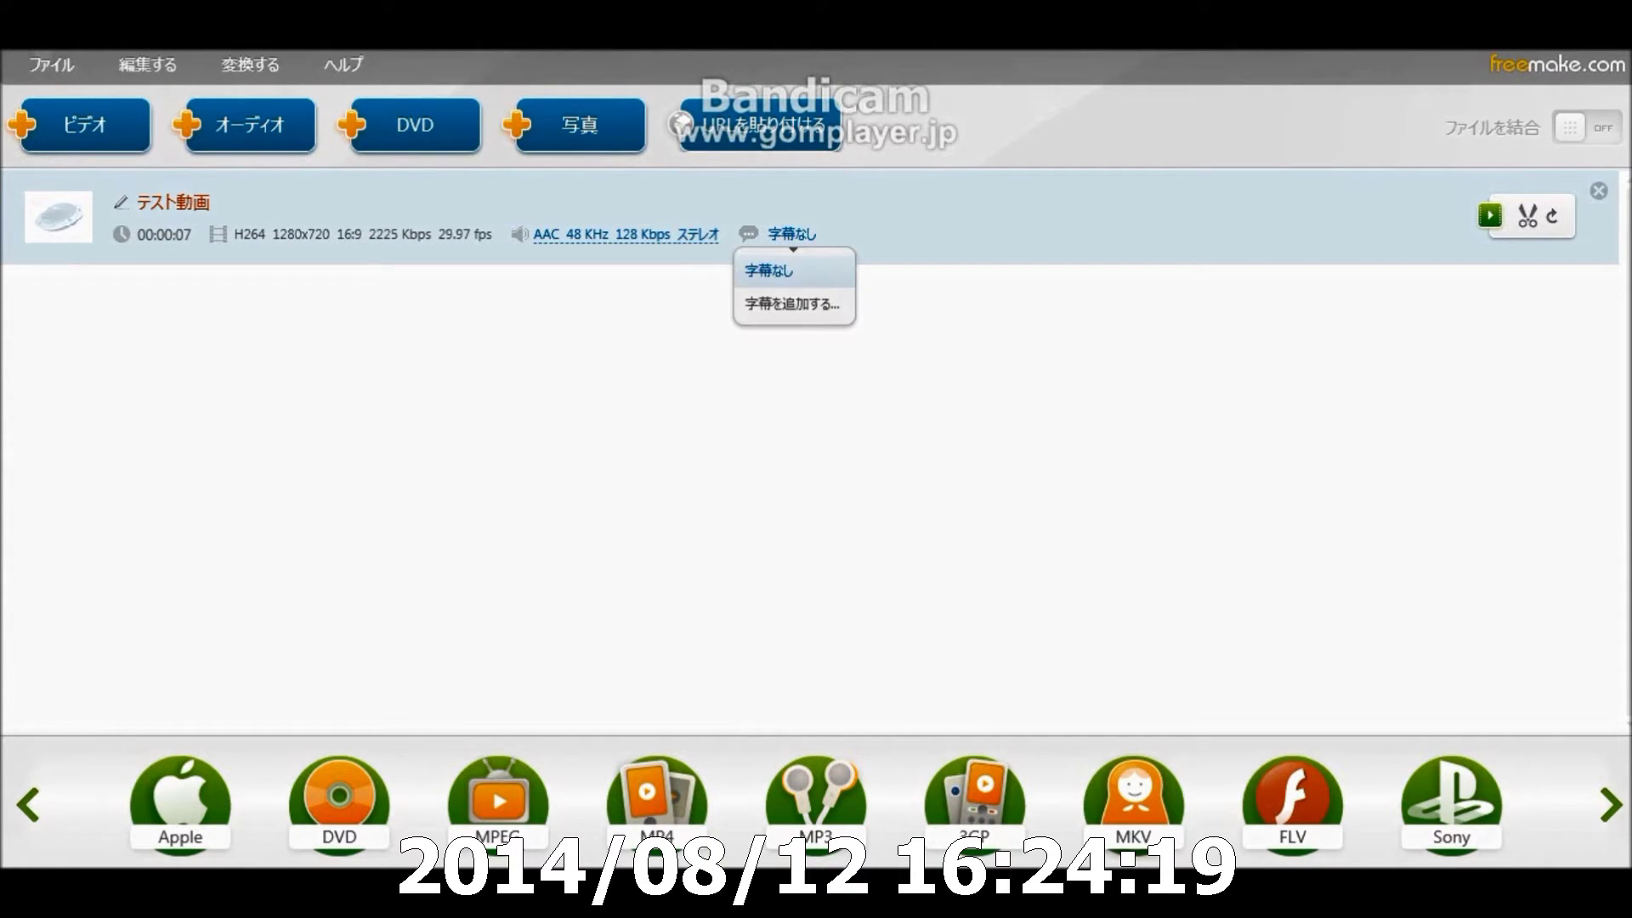
left_click(792, 304)
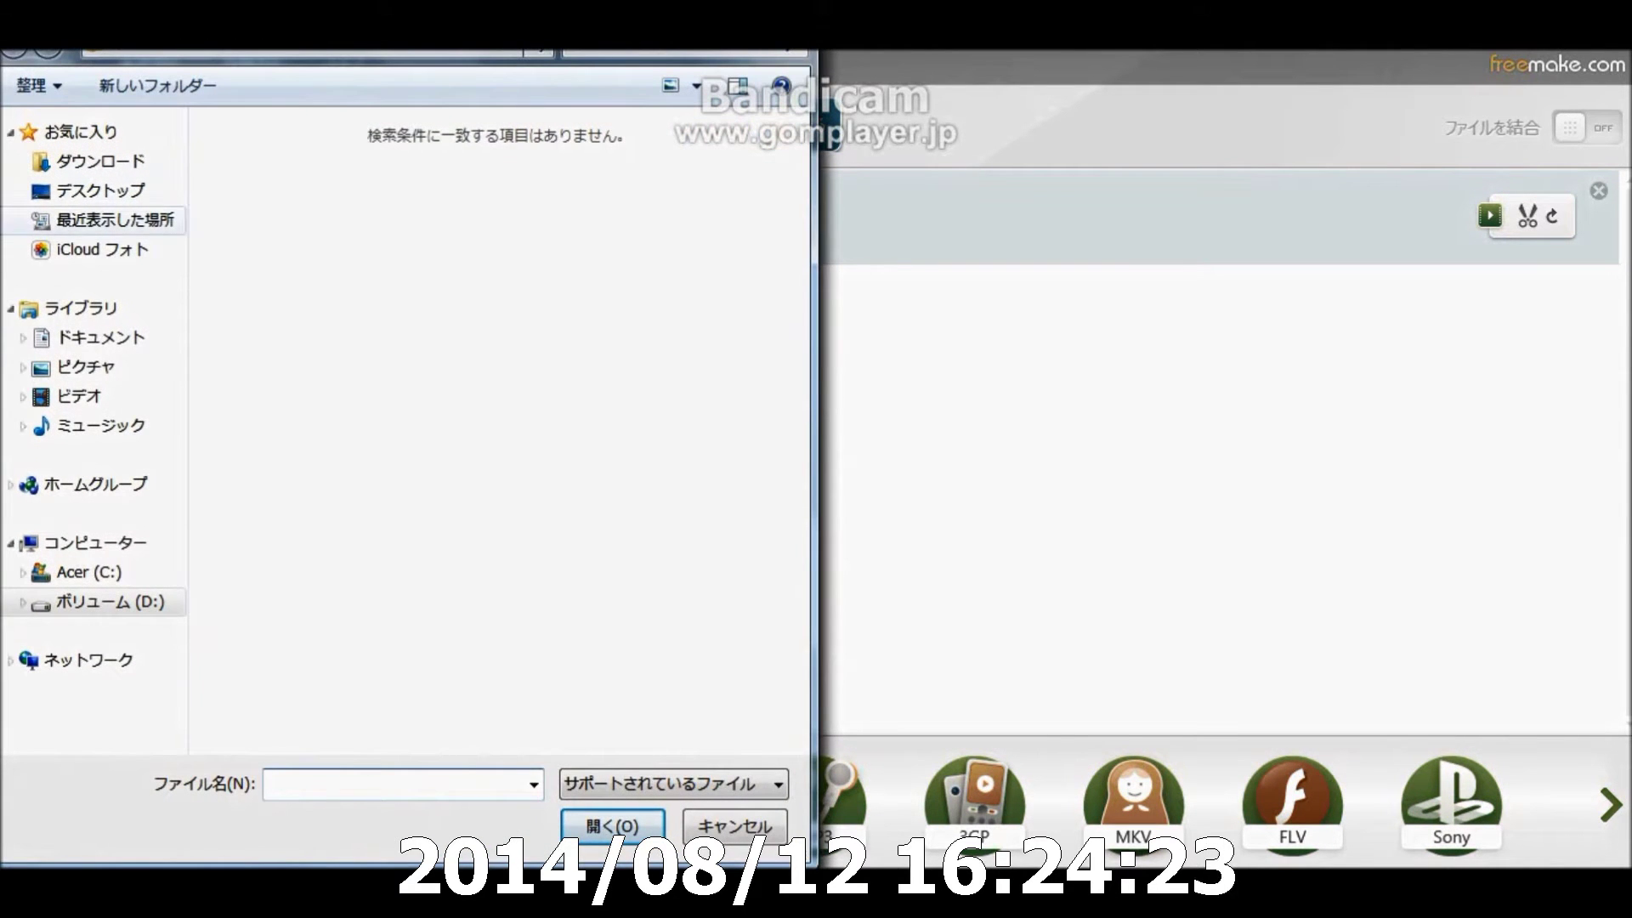
left_click(100, 191)
double_click(293, 187)
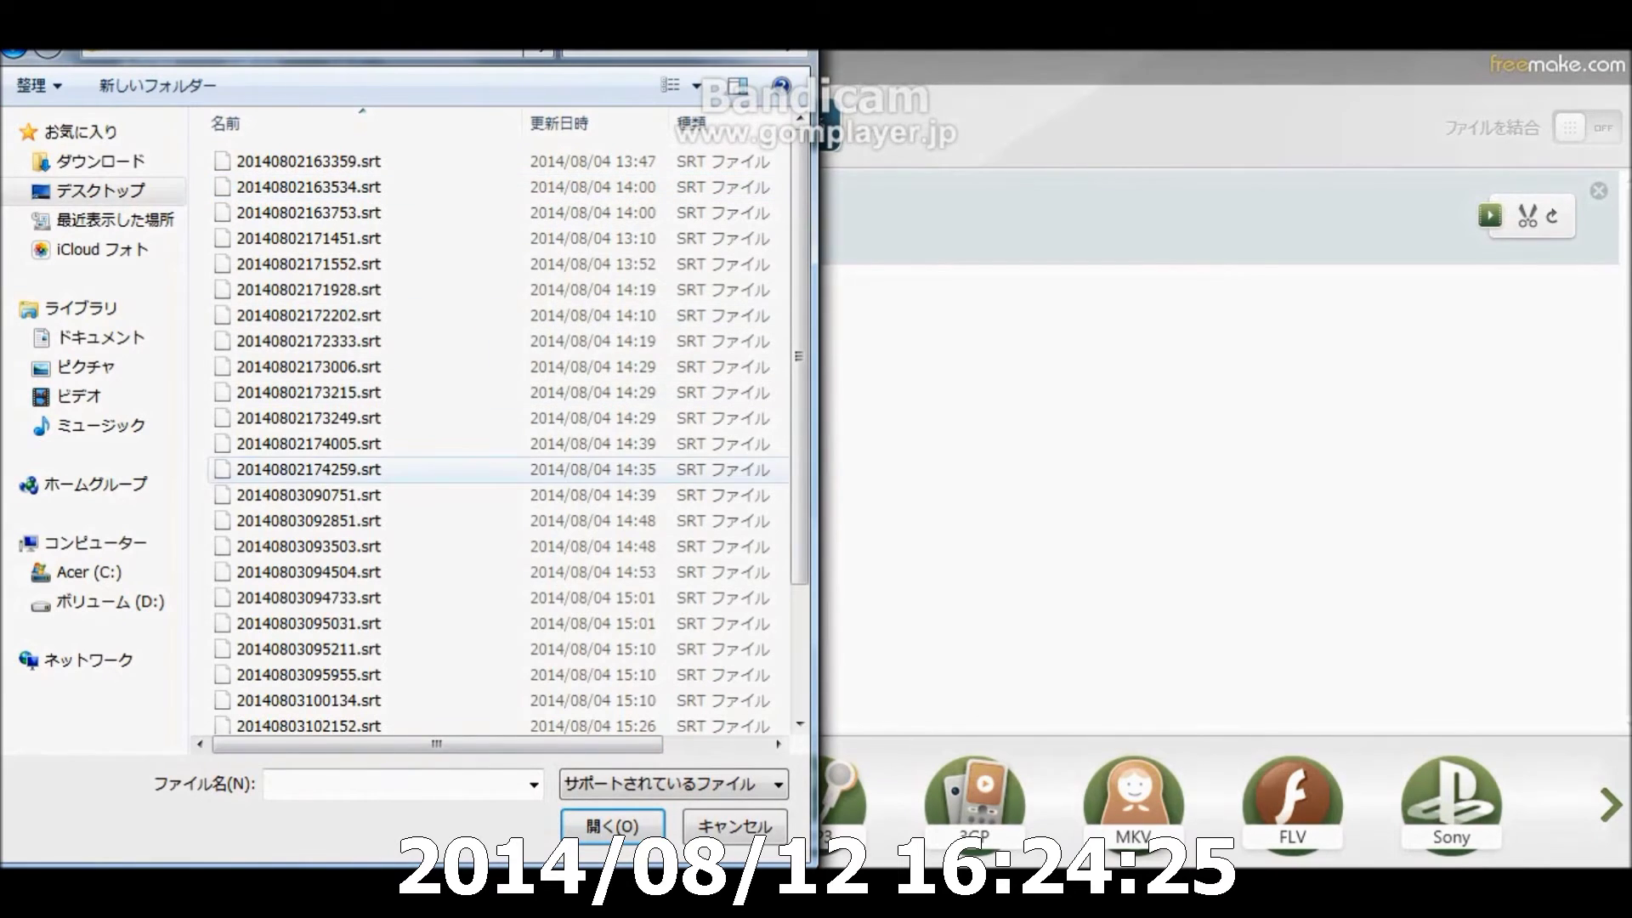
left_click(309, 470)
scroll(309, 510, "down", 2)
left_click(308, 720)
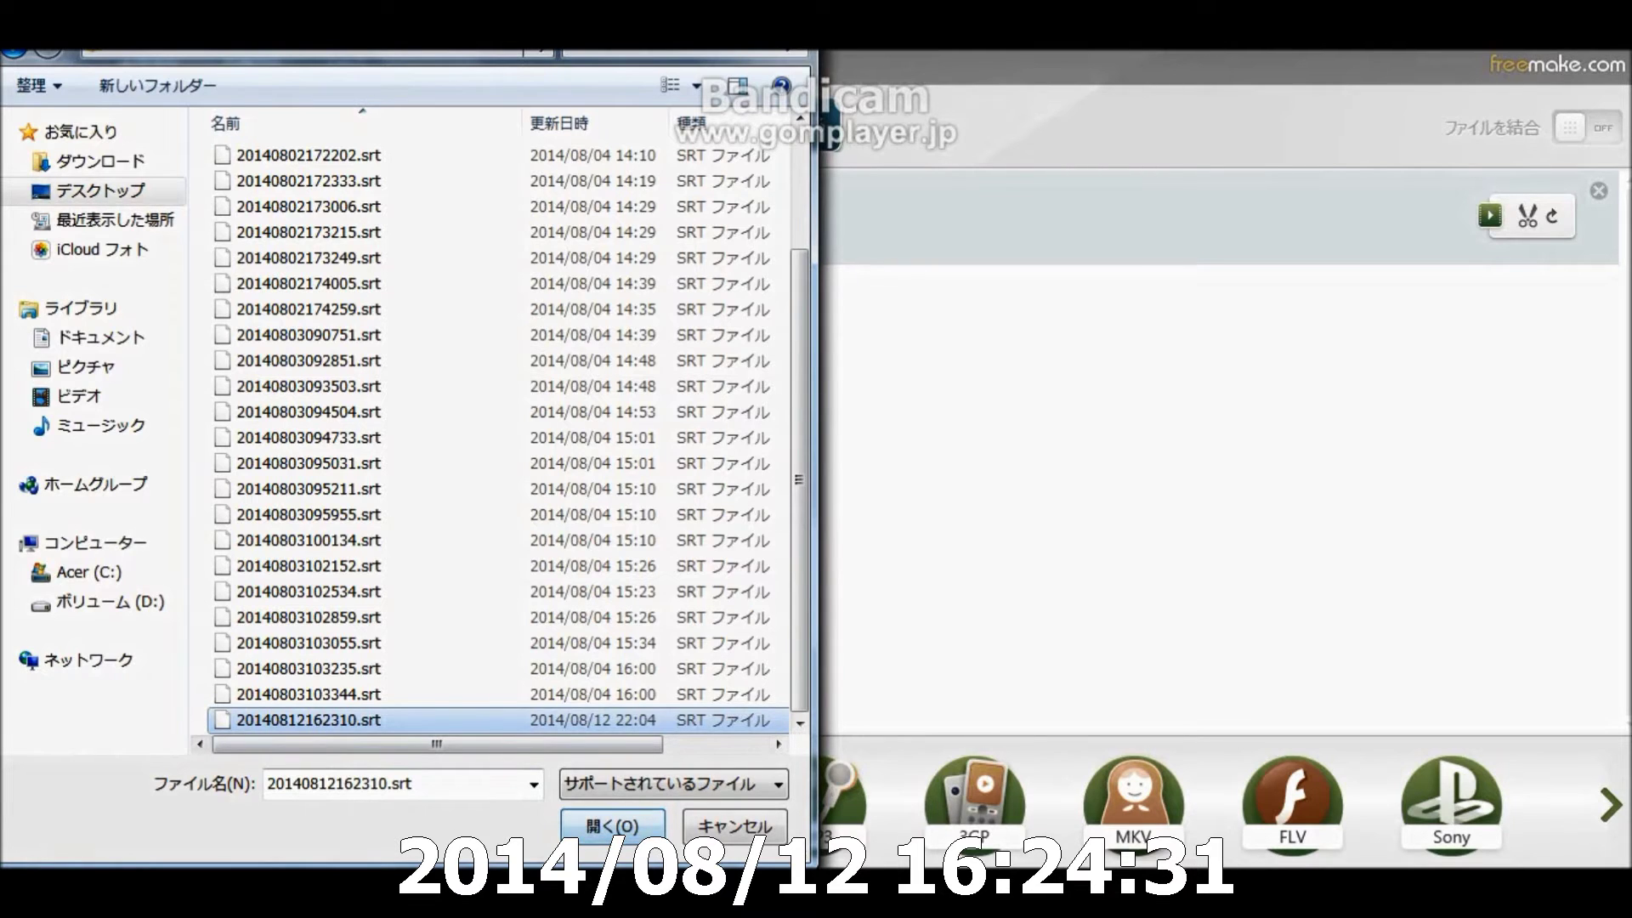
left_click(612, 825)
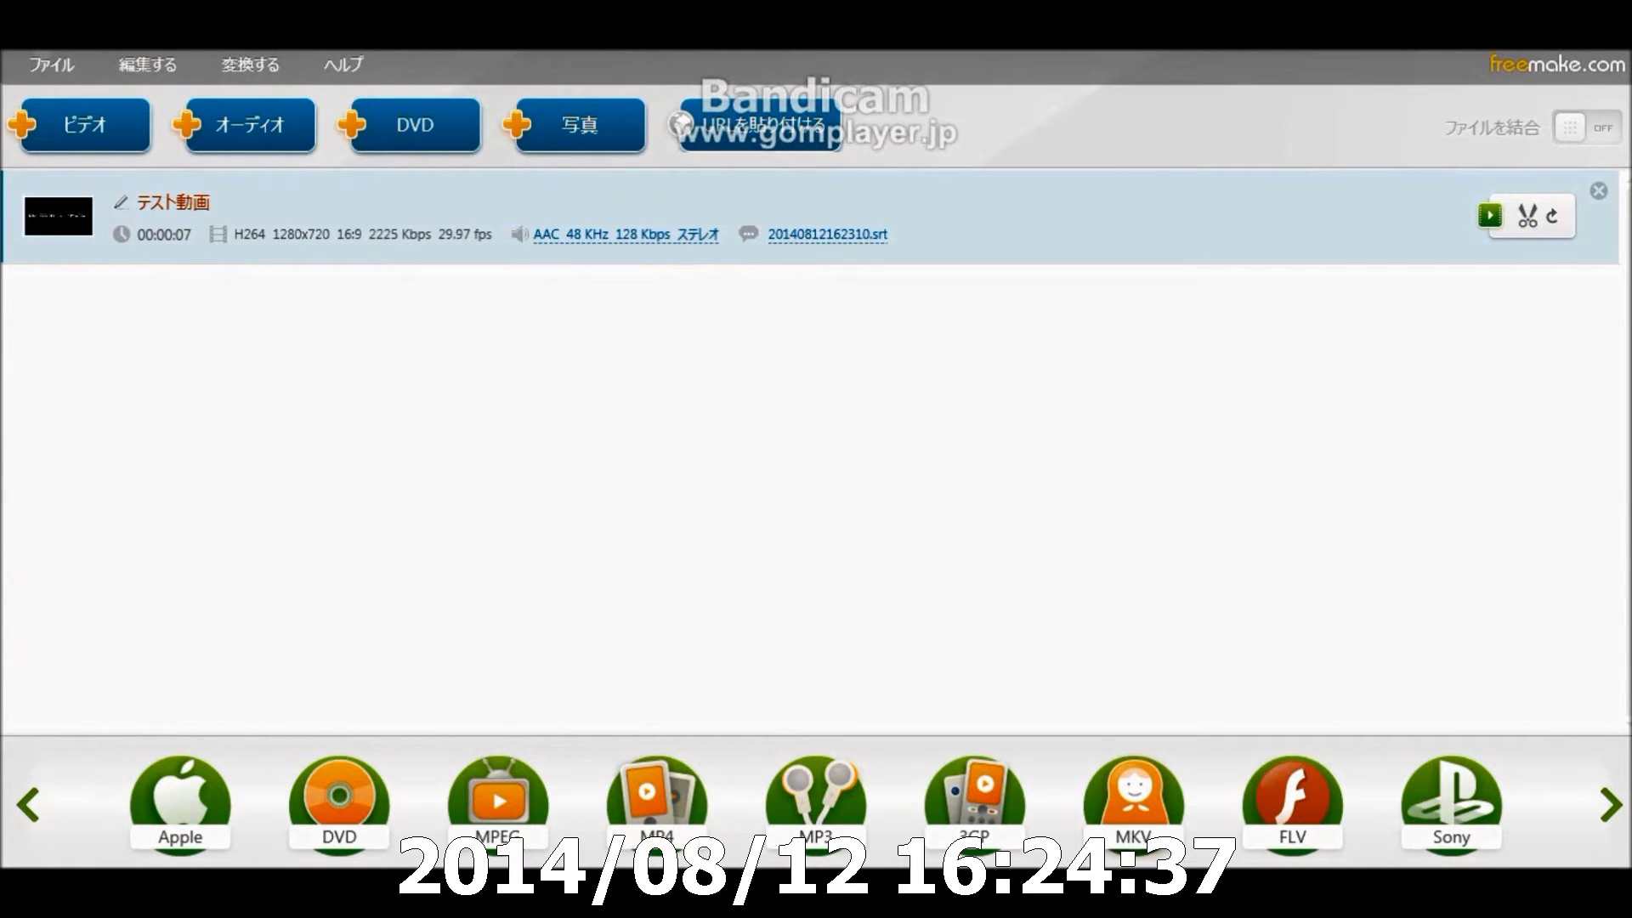
left_click(1530, 216)
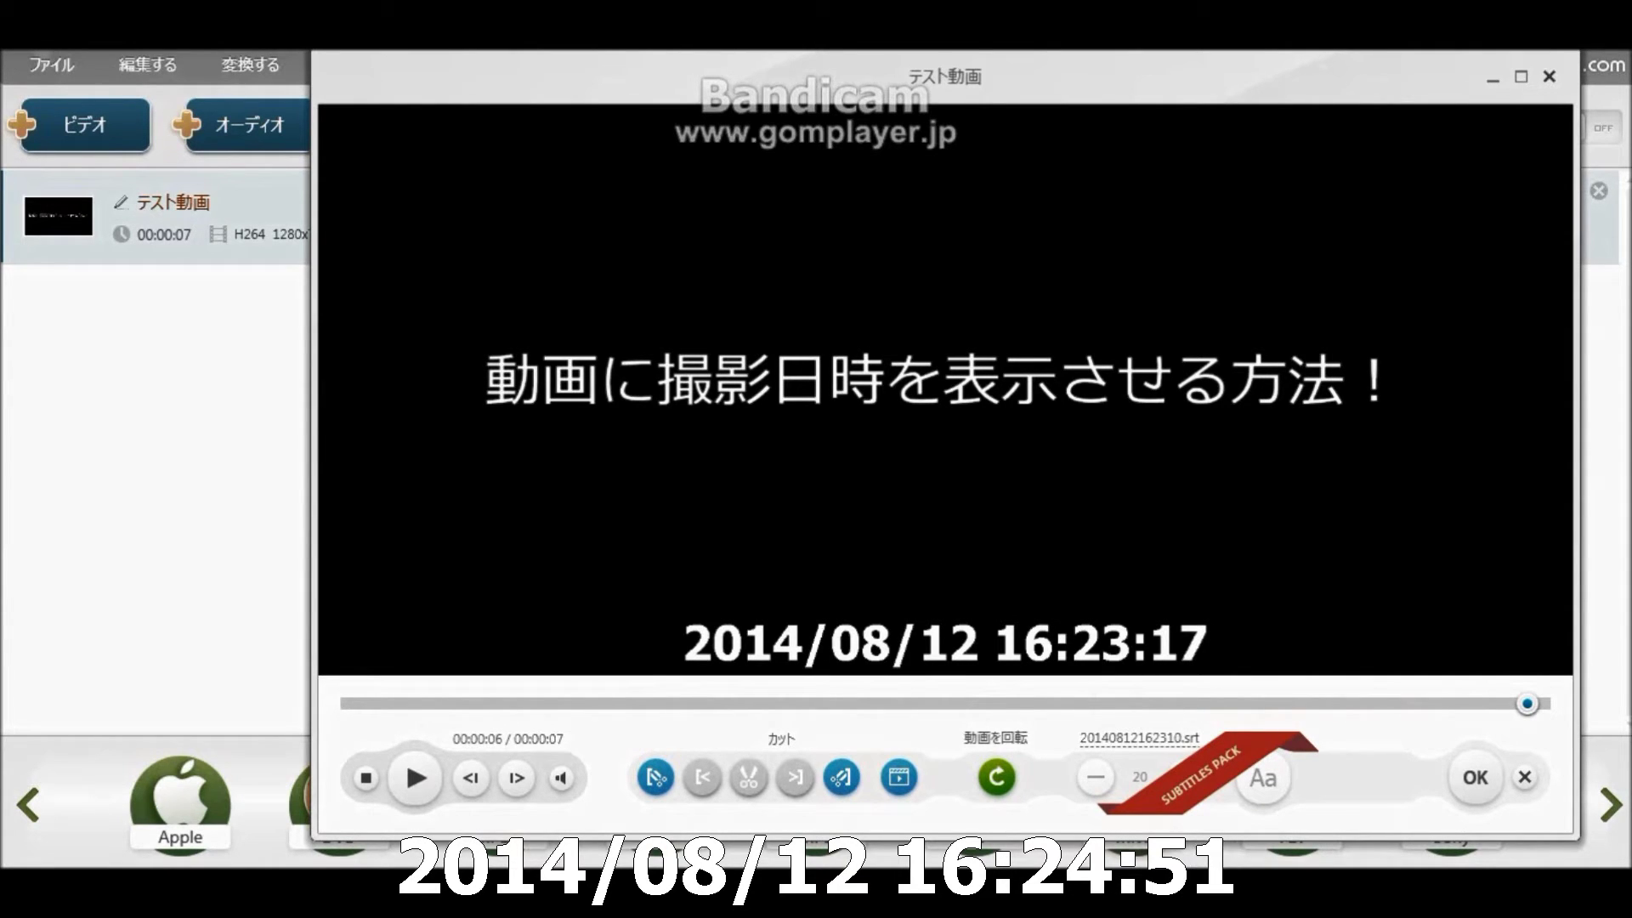
left_click(1550, 77)
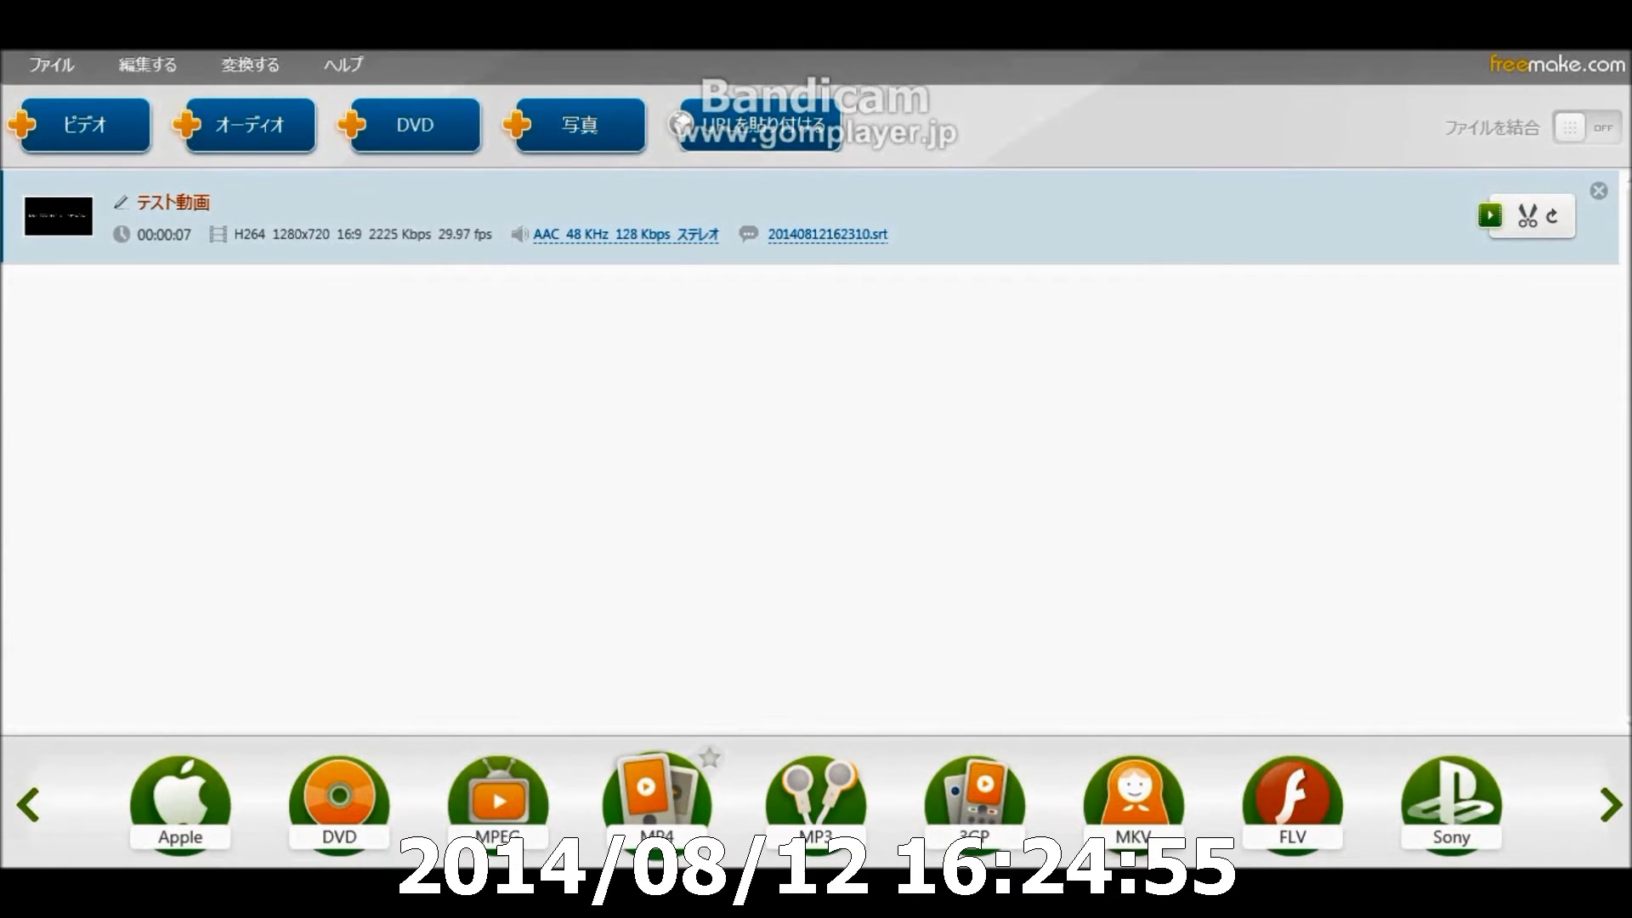
- Open the MP4 output settings and place the text cursor just before the extension in the output file name
left_click(657, 799)
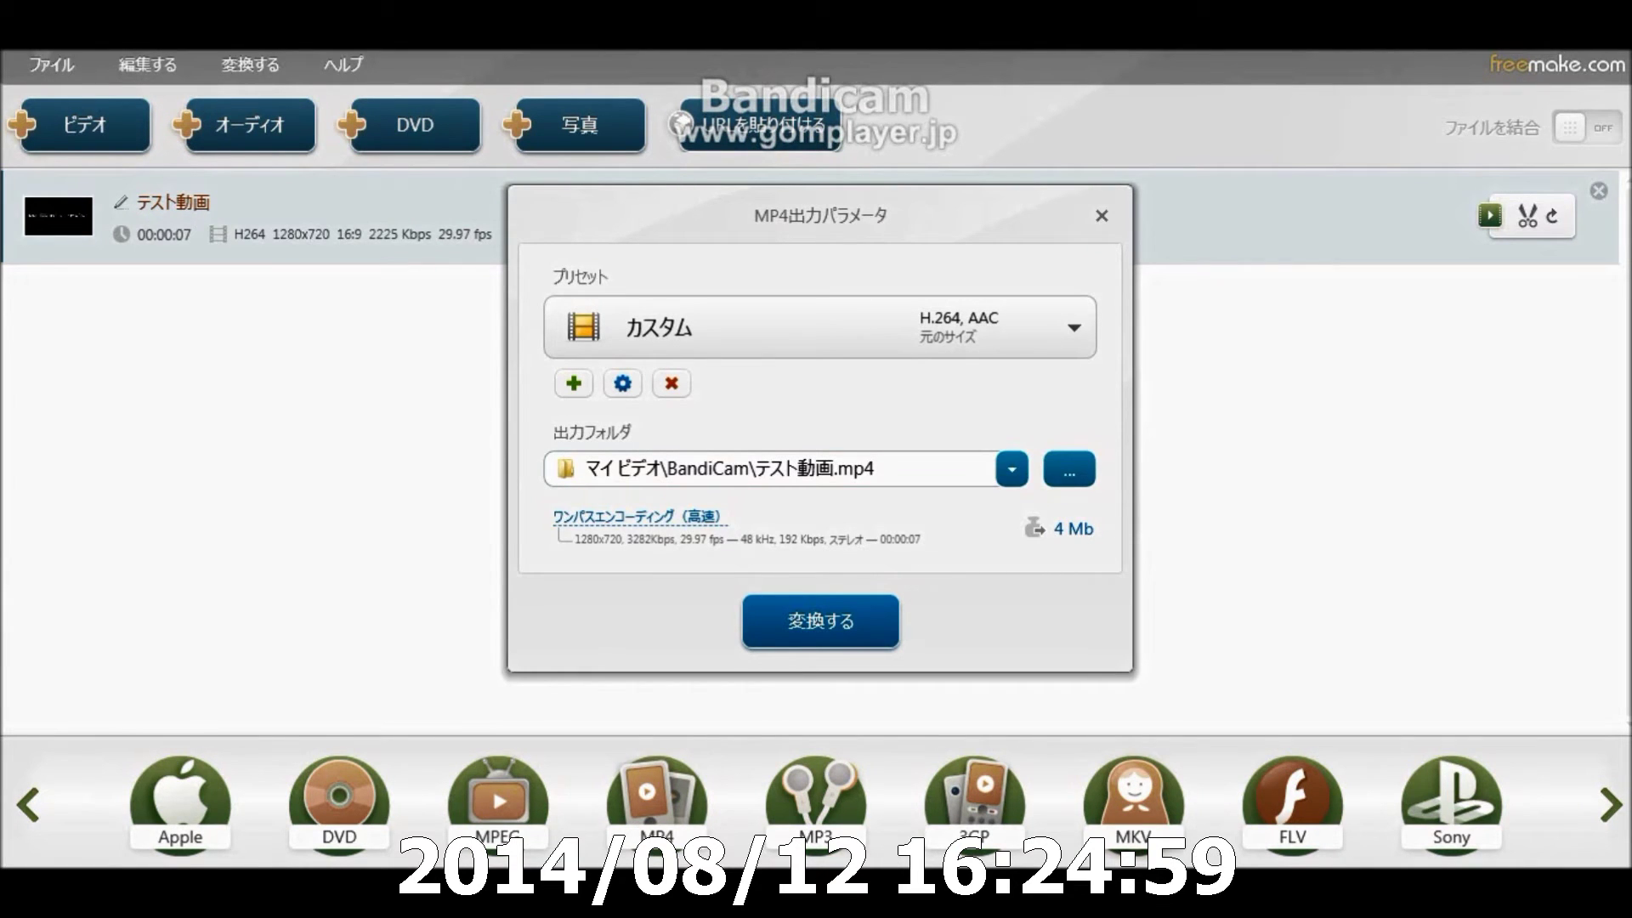
left_click(794, 468)
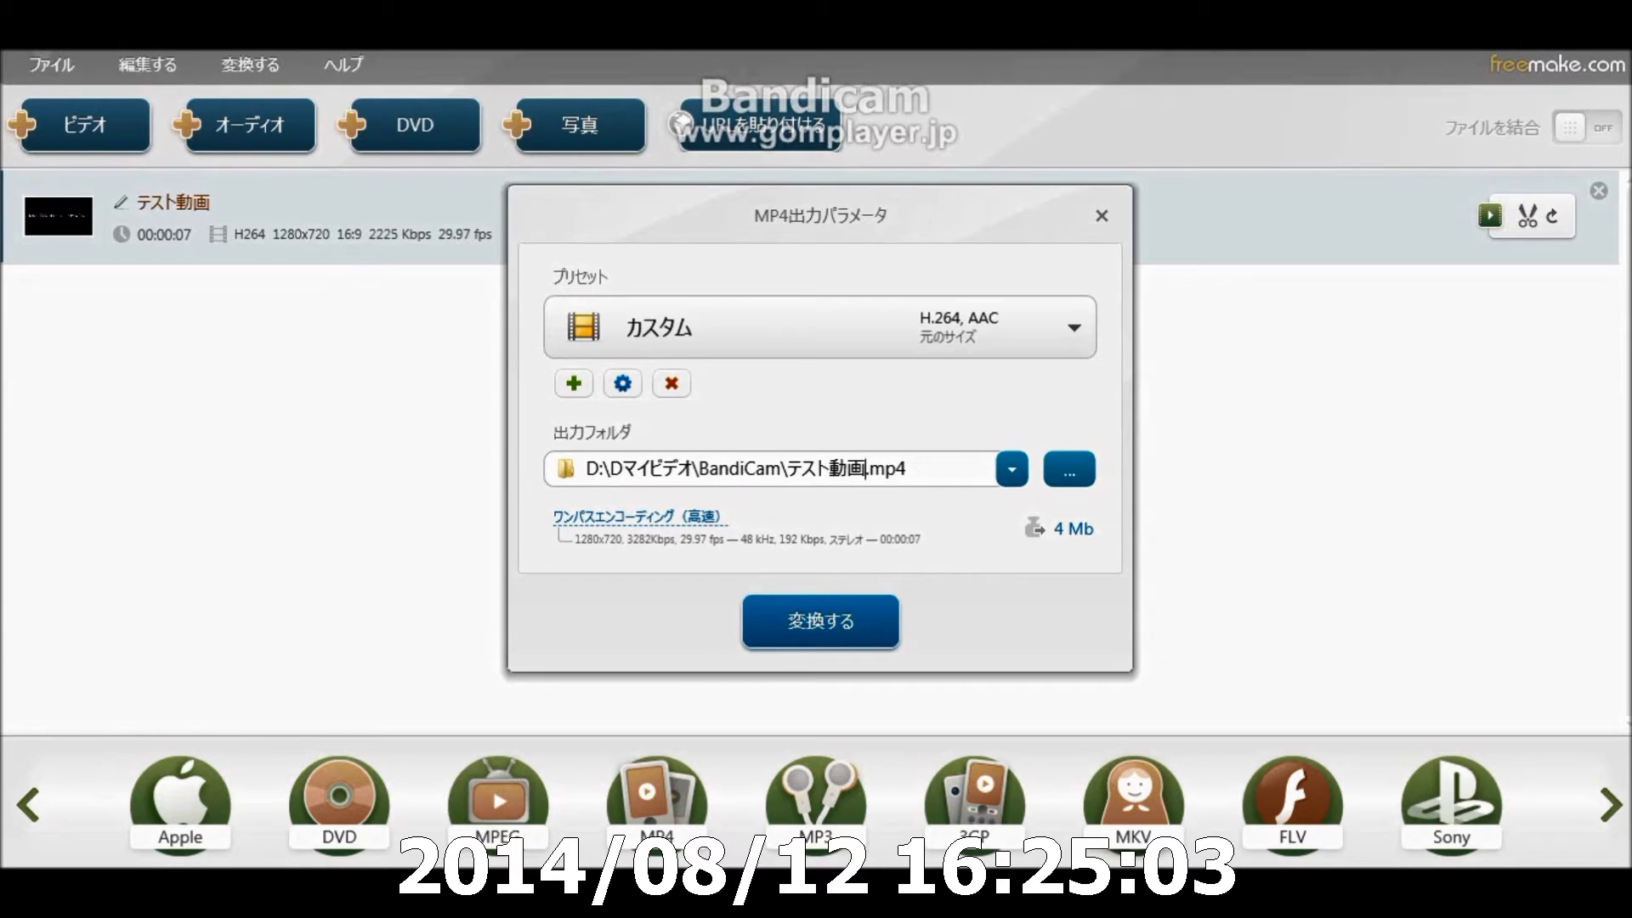
type("変換後")
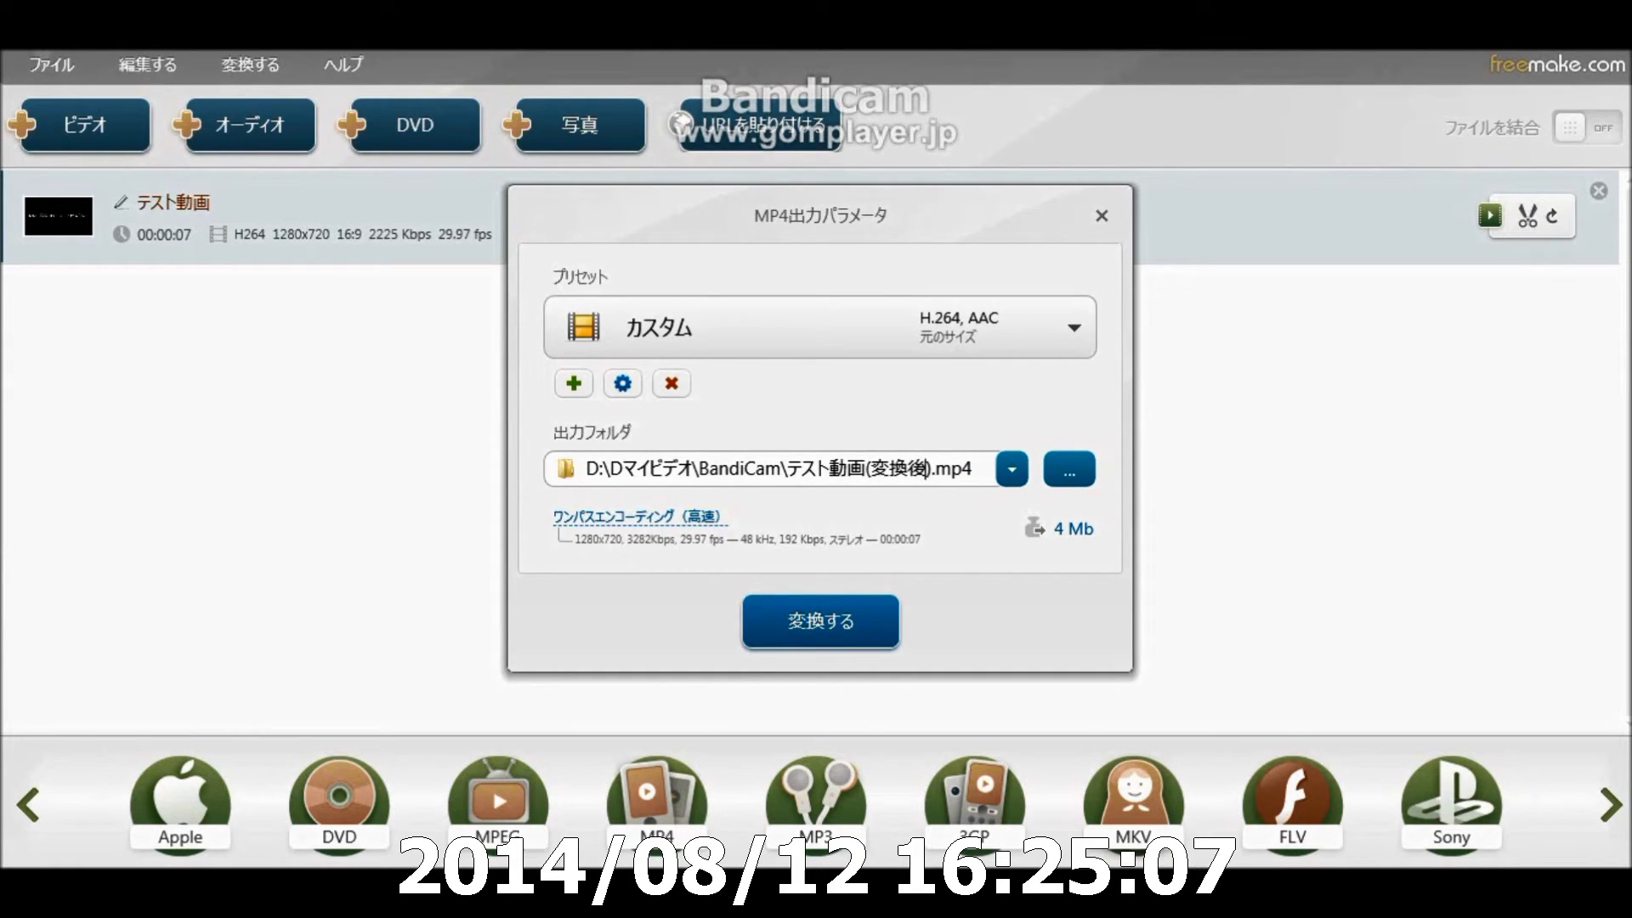
key("BackSpace")
key("BackSpace")
key("BackSpace")
key("BackSpace")
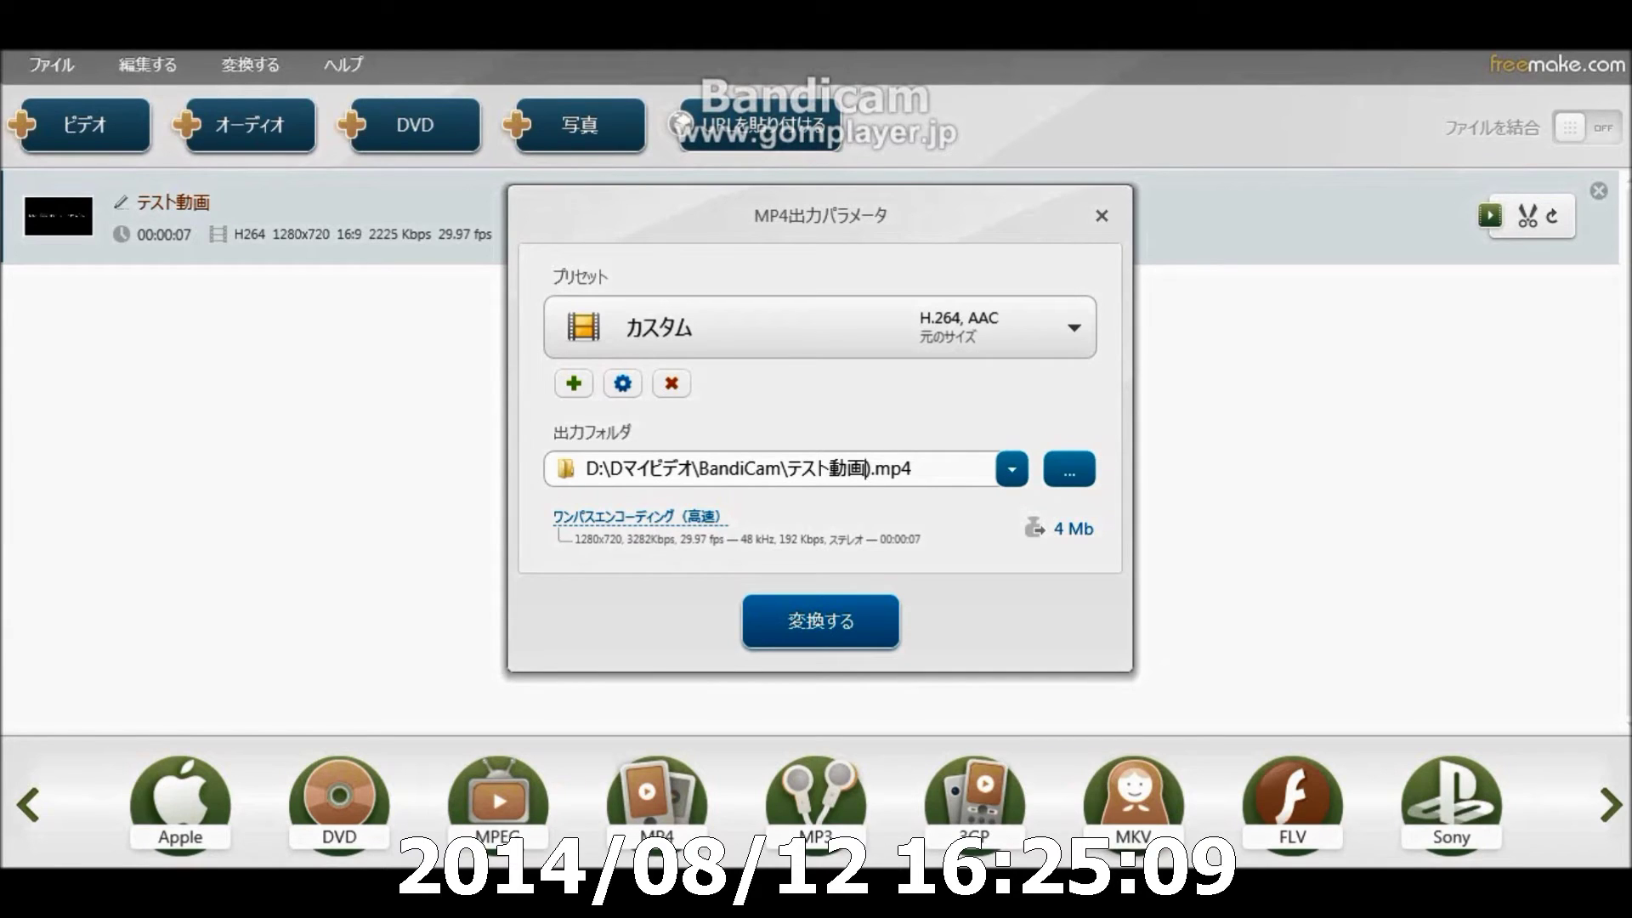
key("Delete")
- Name the output file テスト動画（撮影日時挿入後）.mp4 and start the MP4 conversion
type("()")
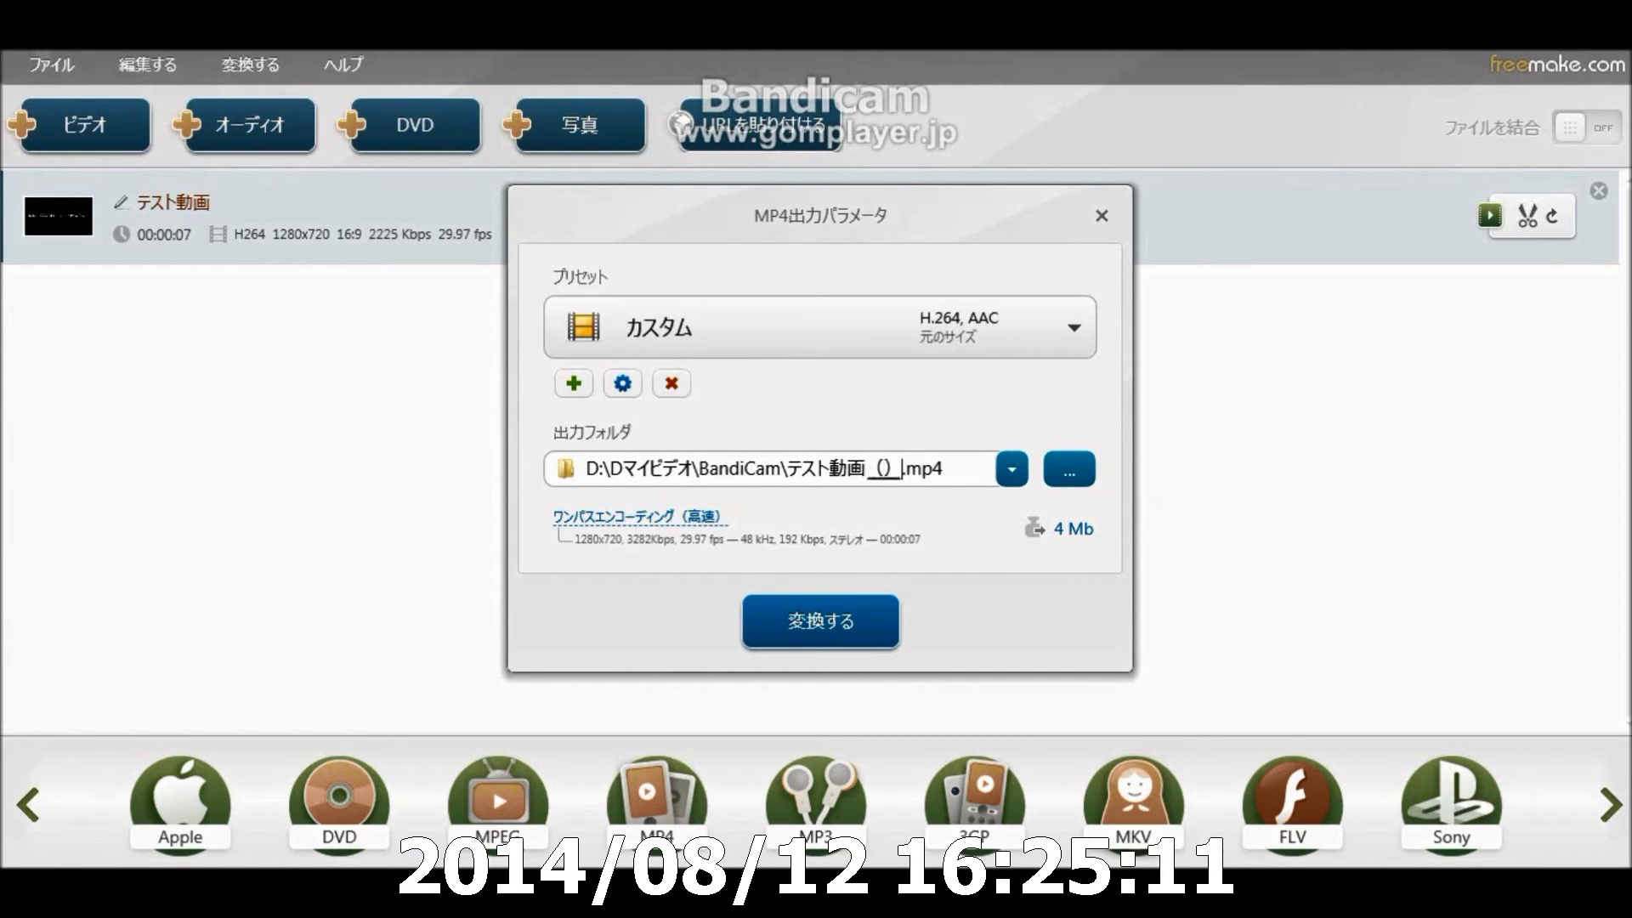
key("Left")
type("さつえいに")
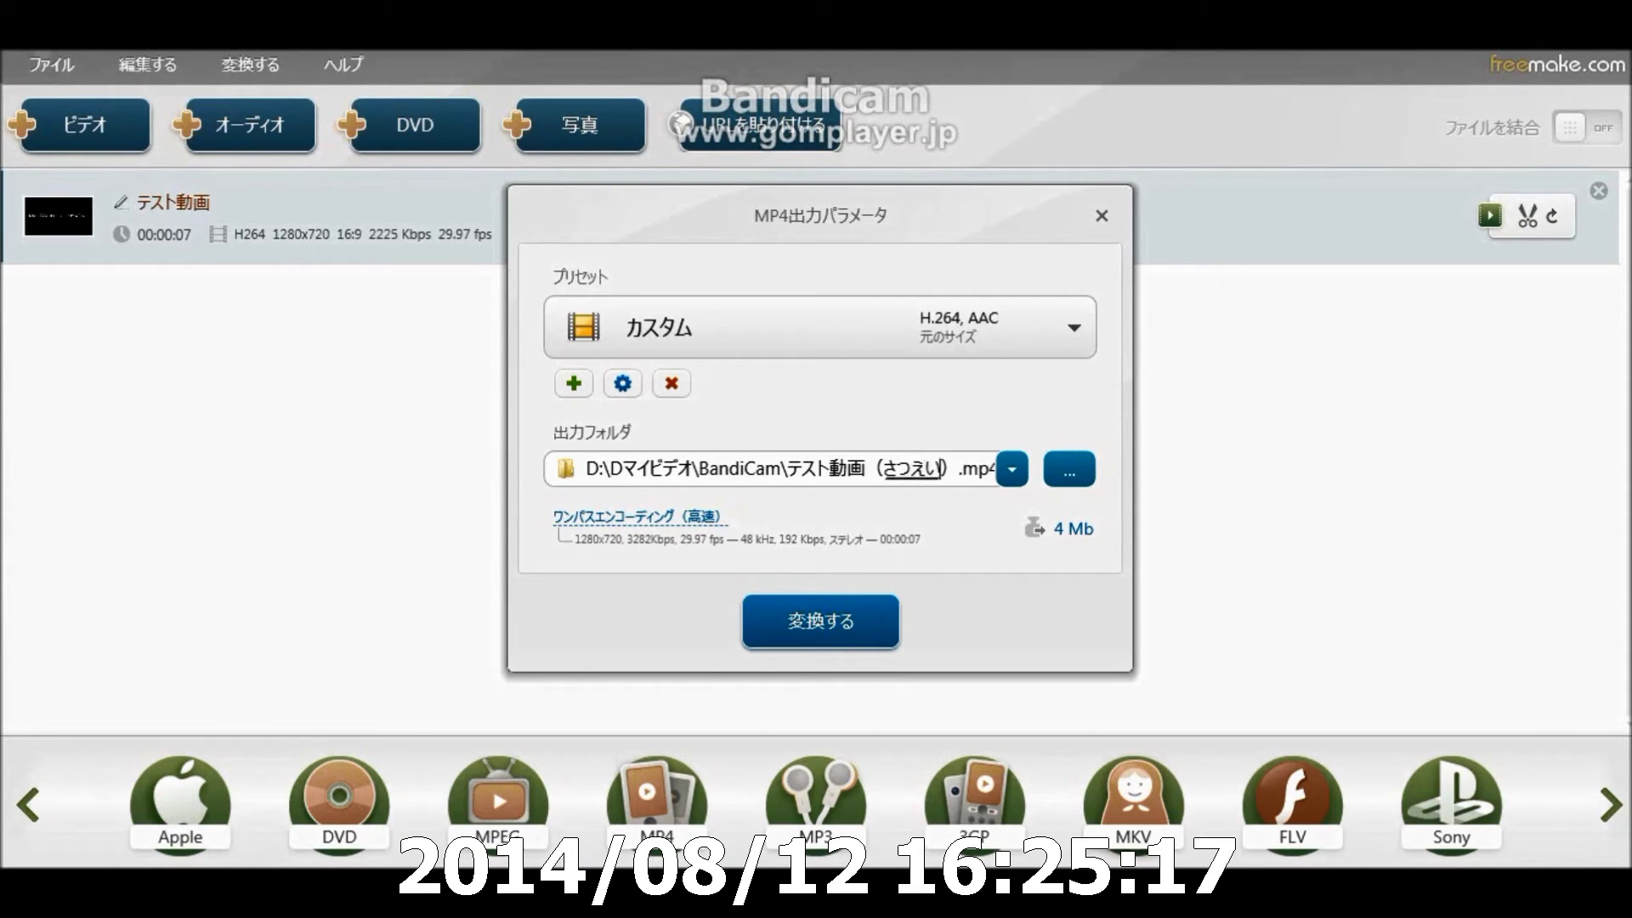
type("ちj")
type("i")
key("space")
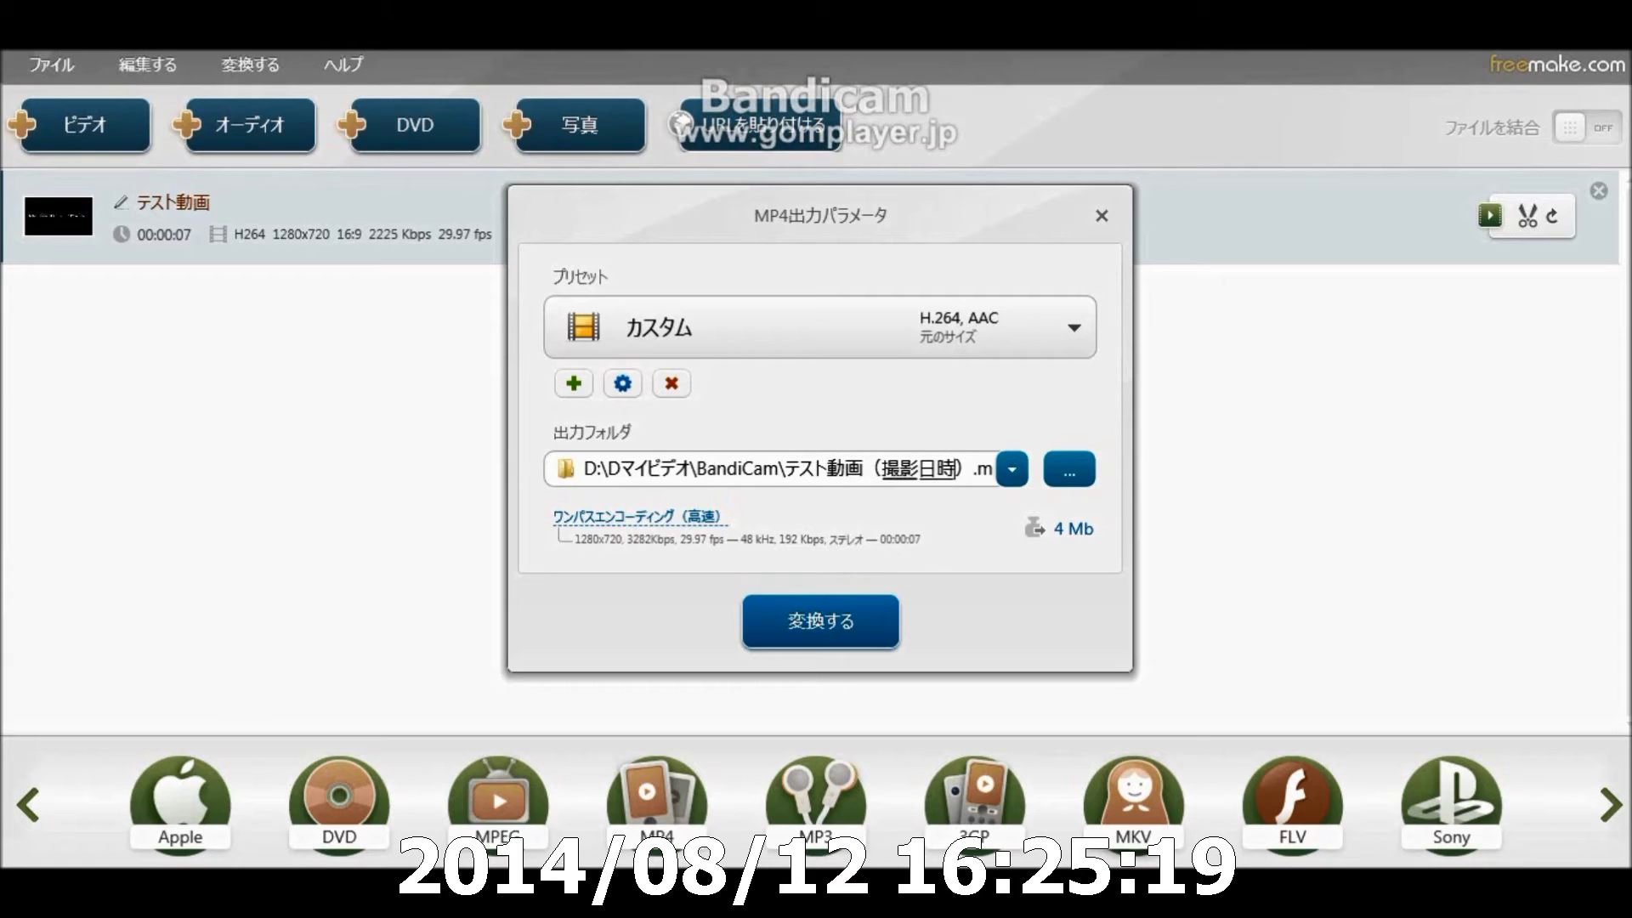
type("そう")
type("ひゅうご")
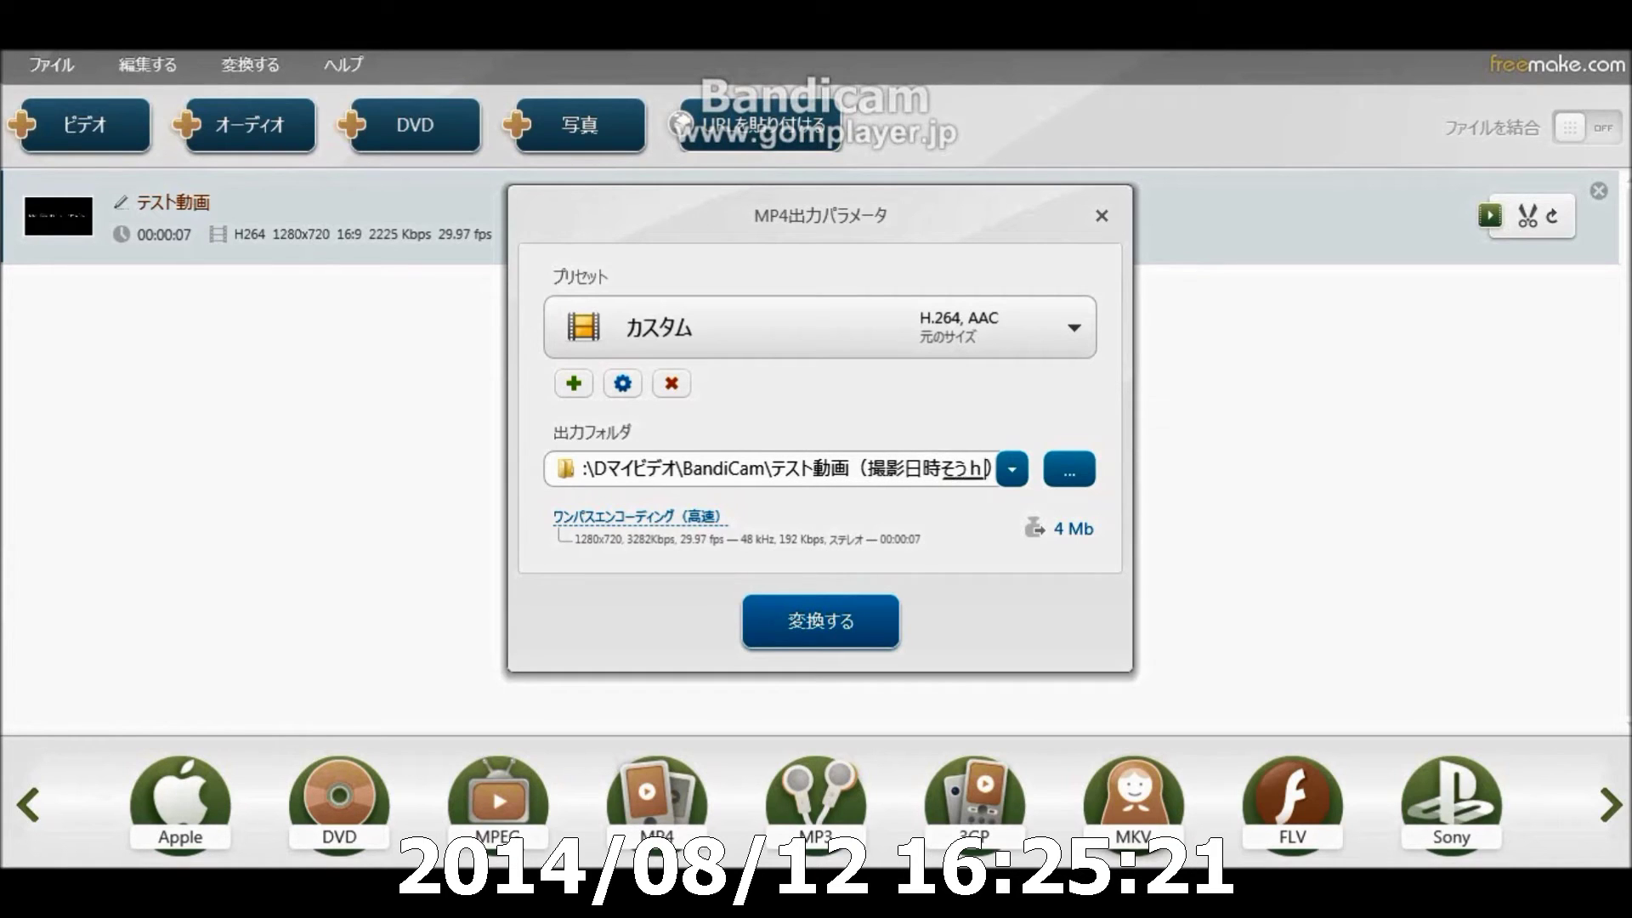
key("space")
key("BackSpace")
key("BackSpace")
key("BackSpace")
key("BackSpace")
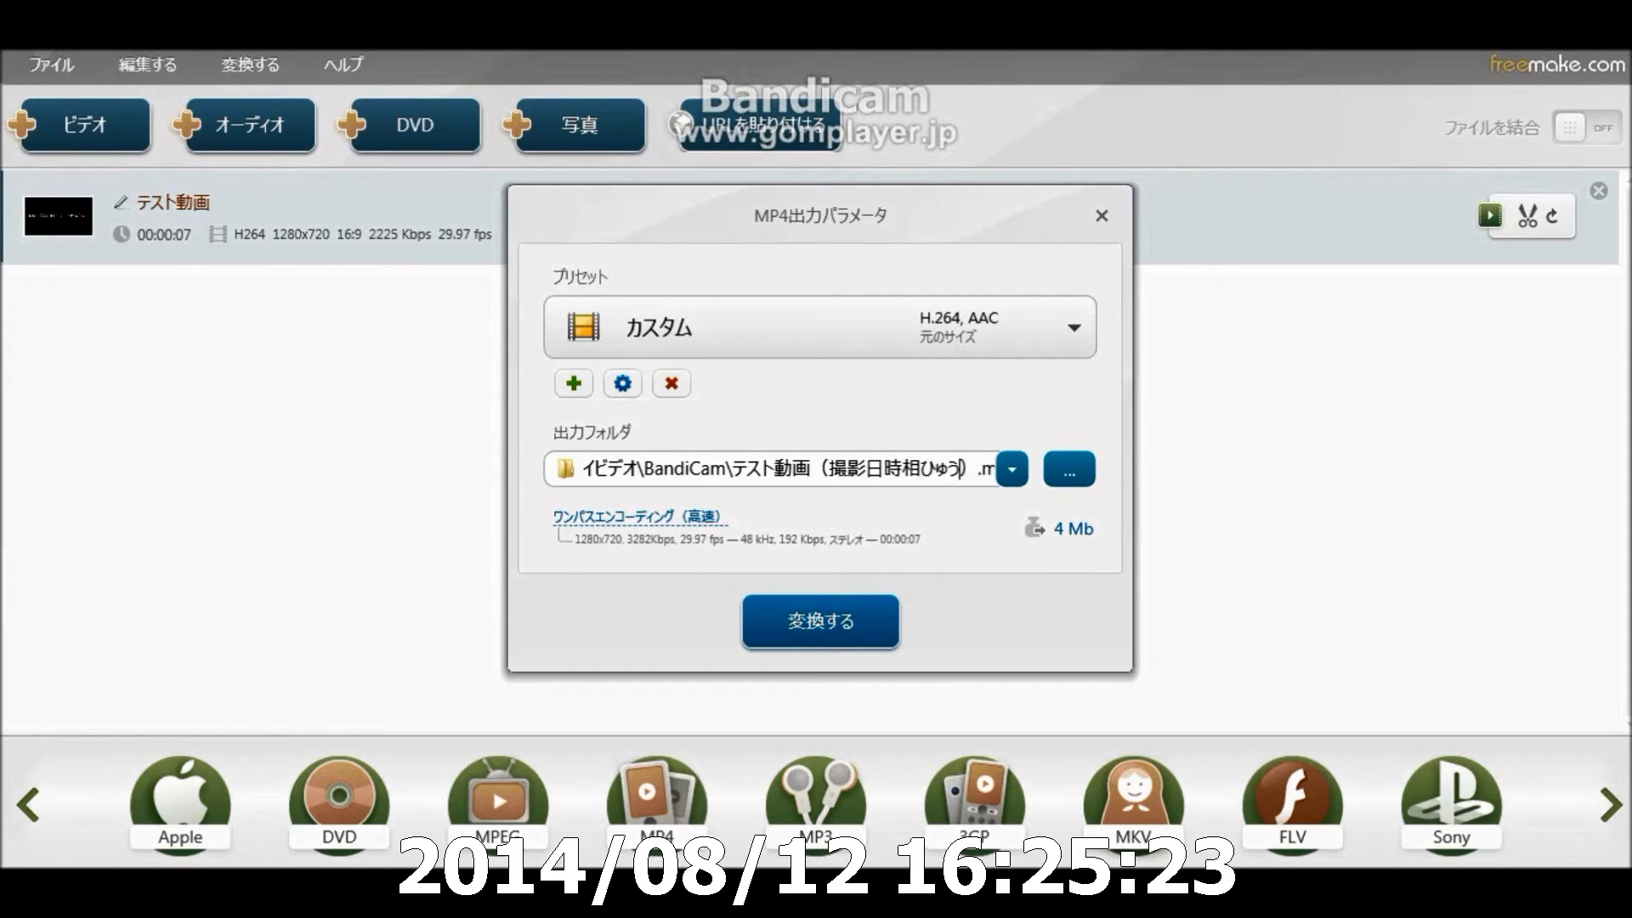
type("そうny")
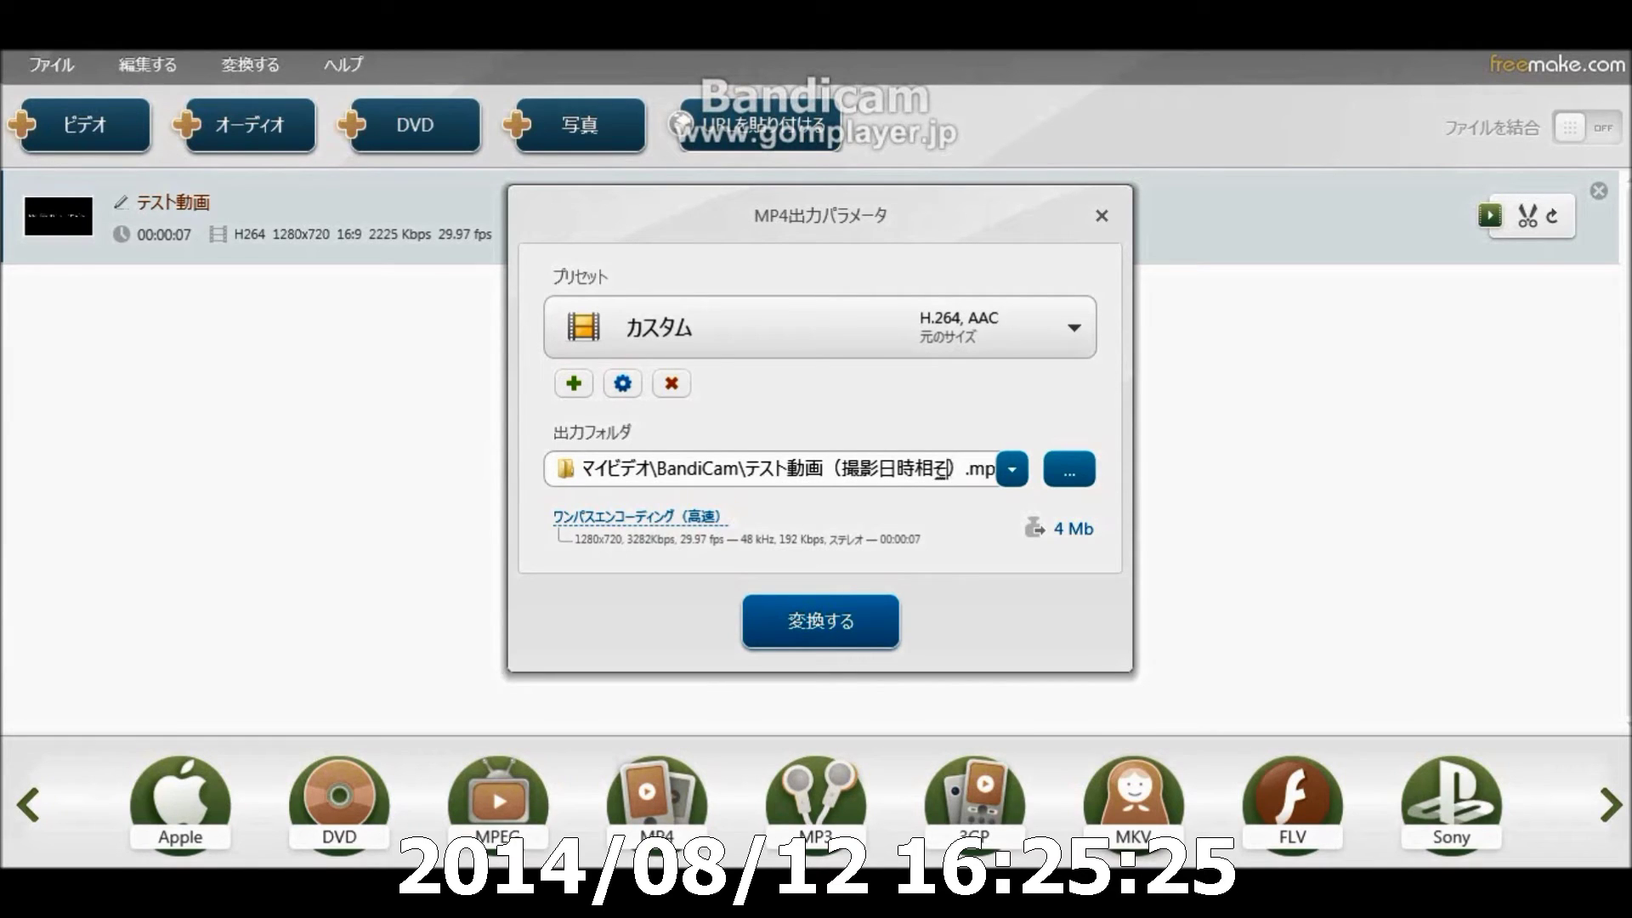
type("uugo")
key("space")
key("Return")
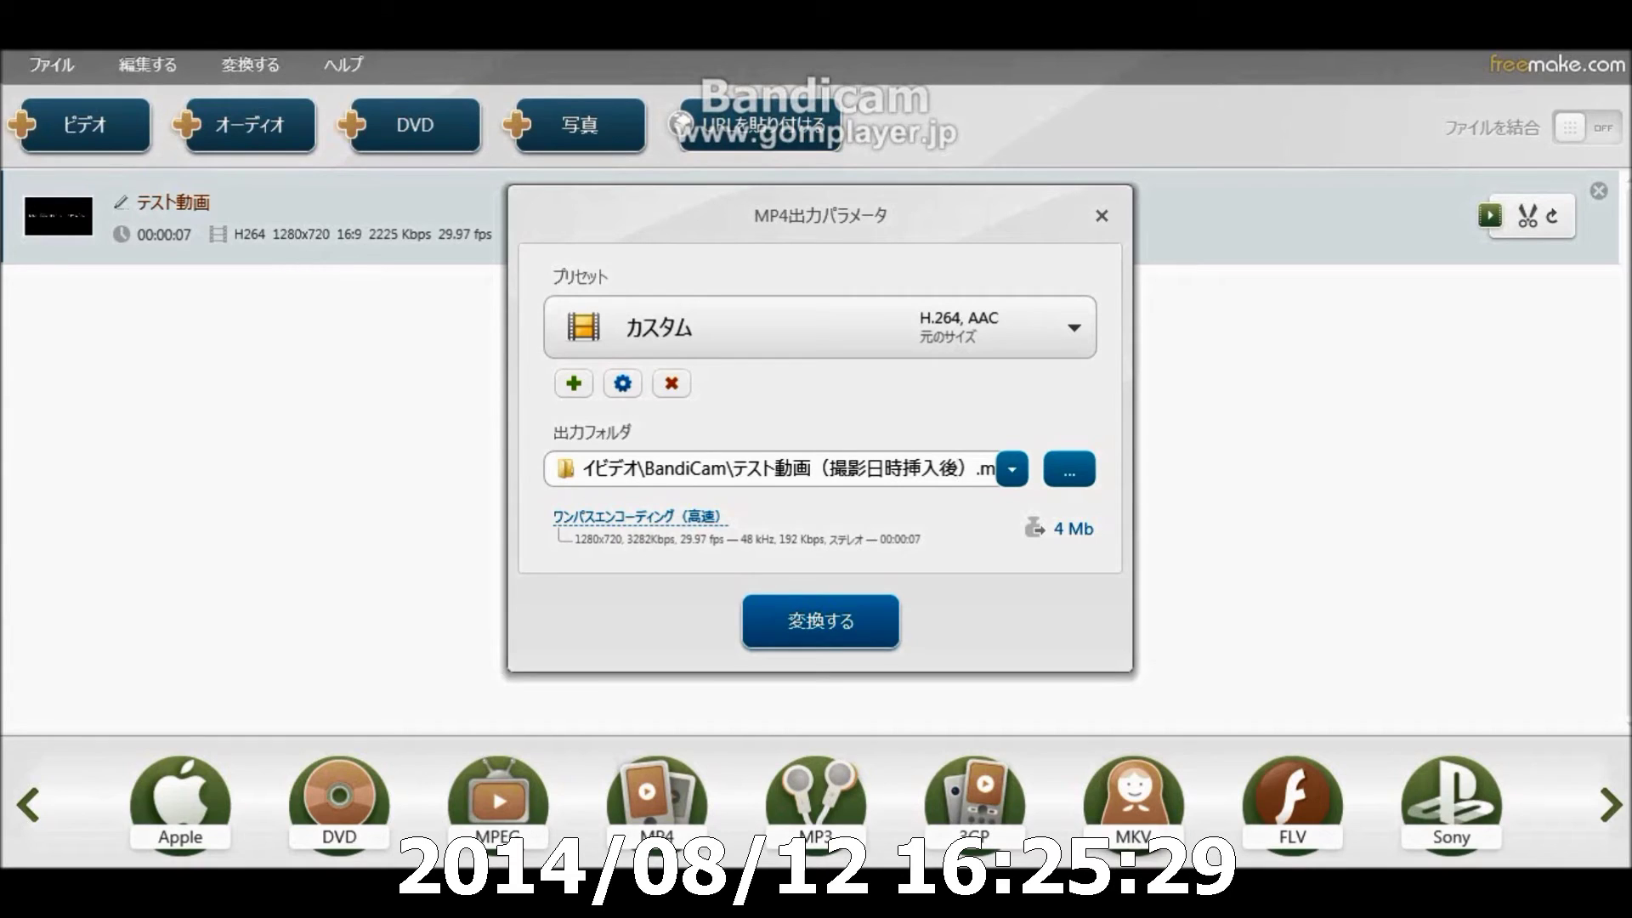
left_click(820, 621)
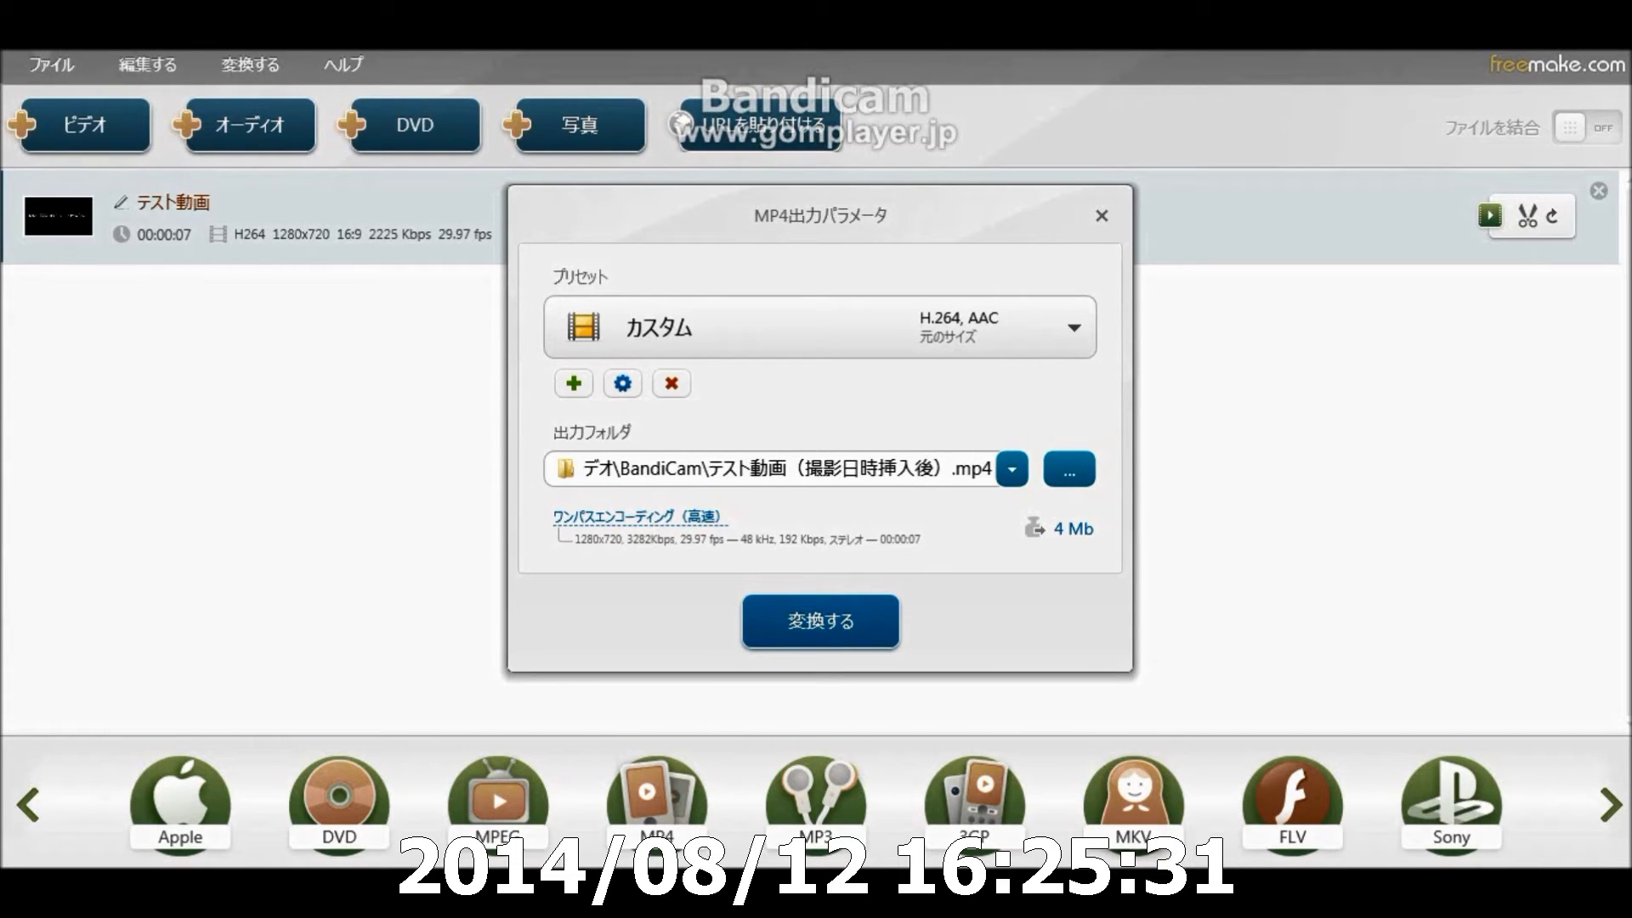
- Convert the video to MP4, and close Freemake Video Converter and the TIMESRT folder window once it is done
key("Return")
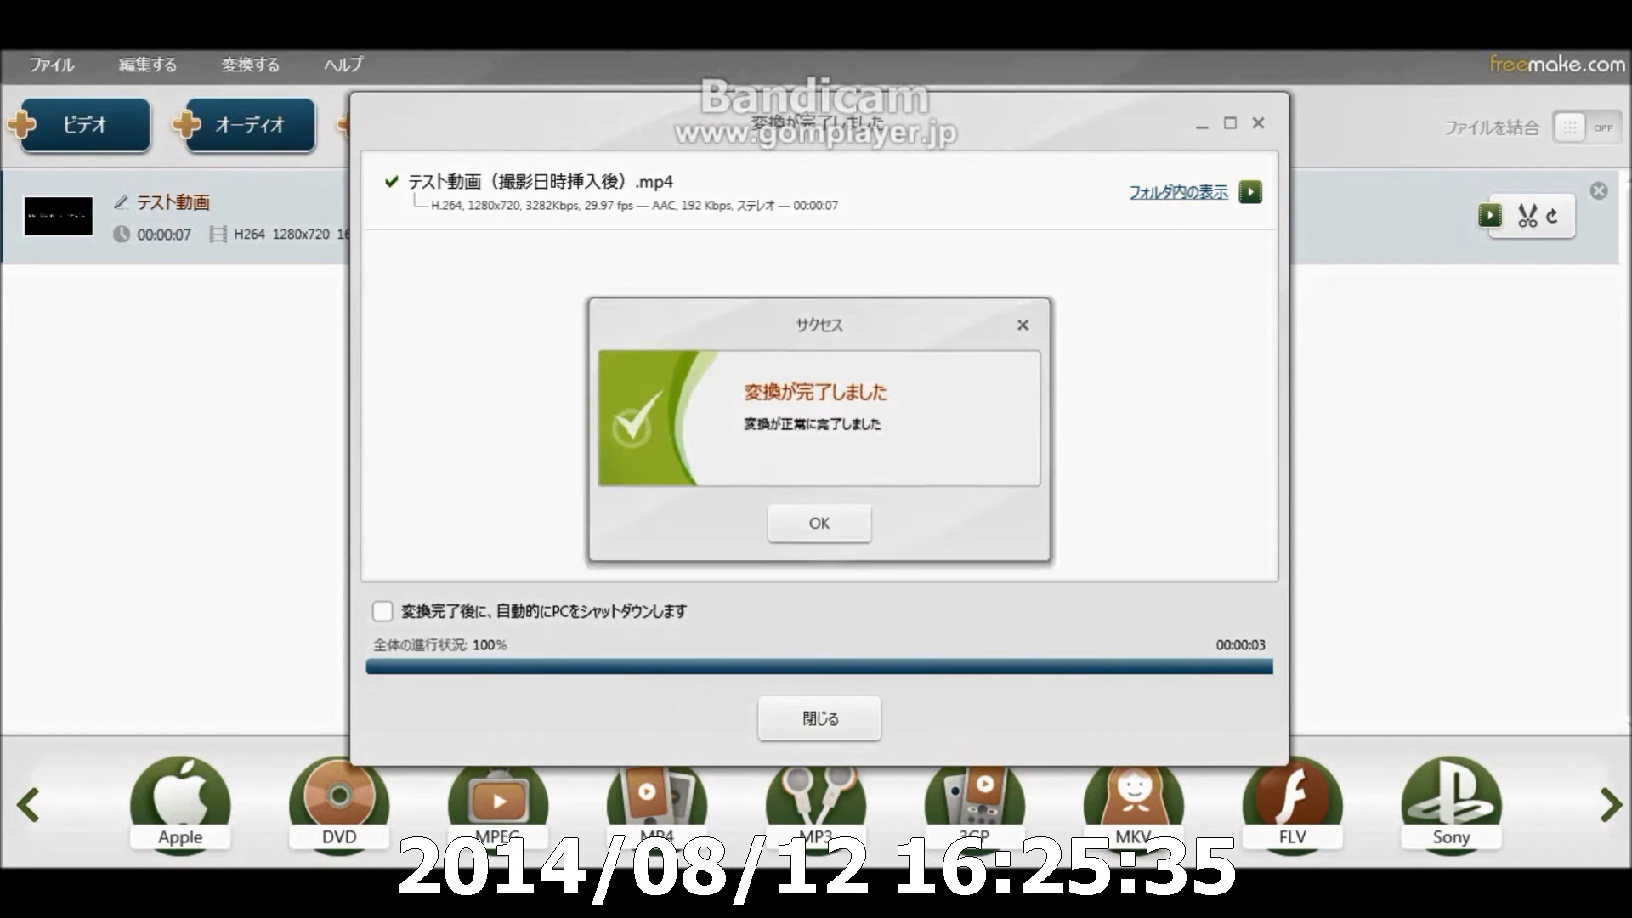
key("Return")
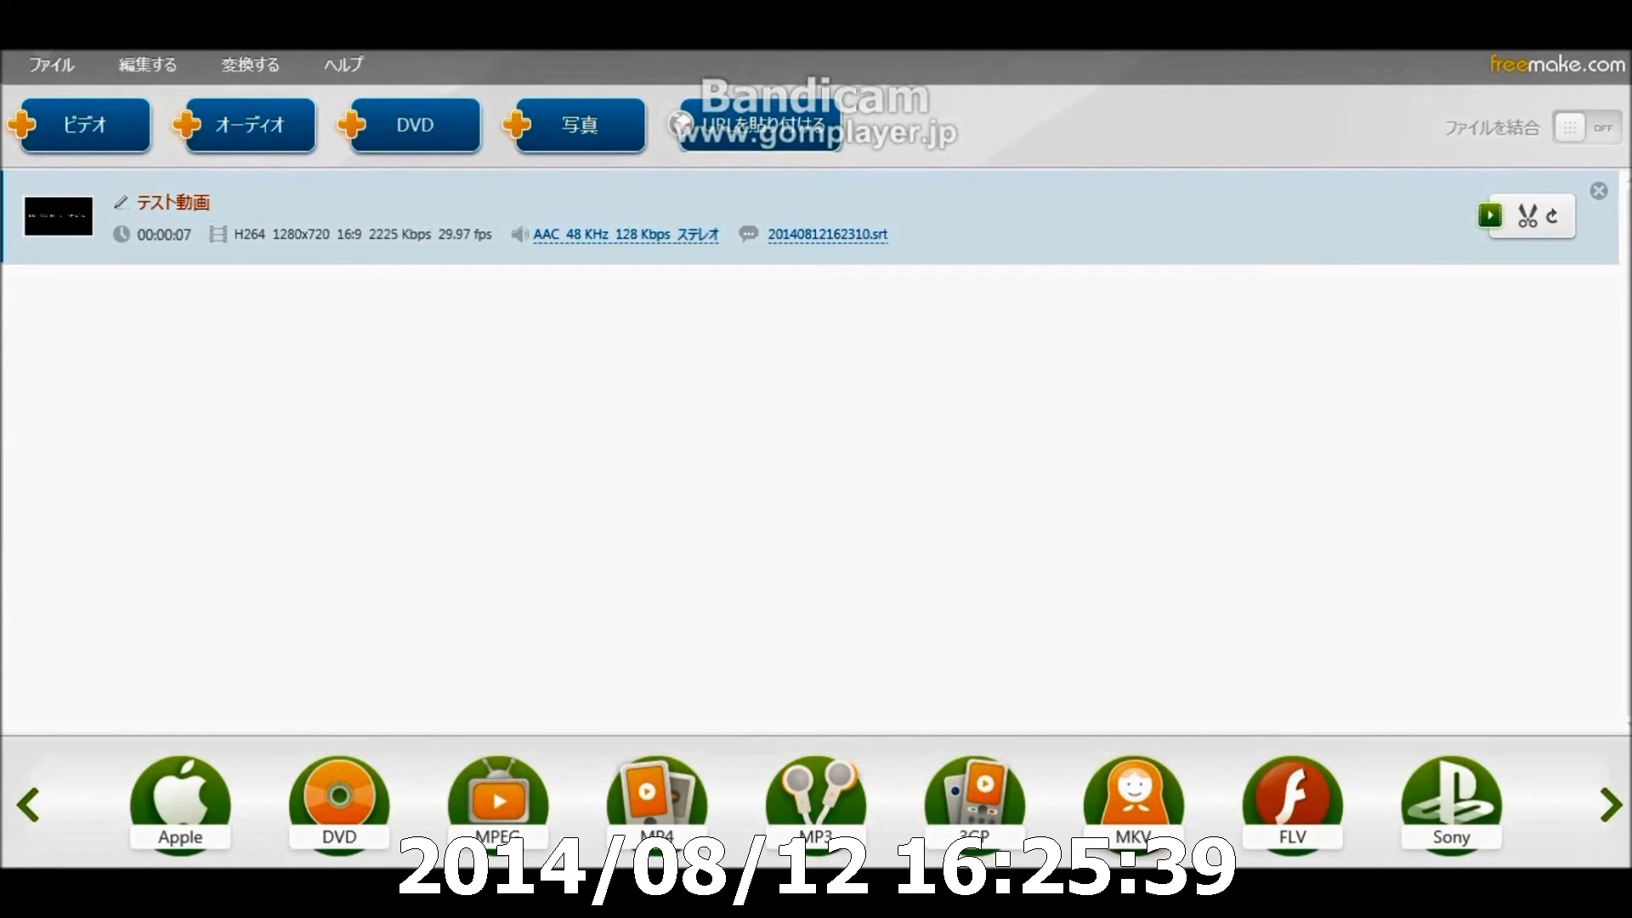
key("alt+F4")
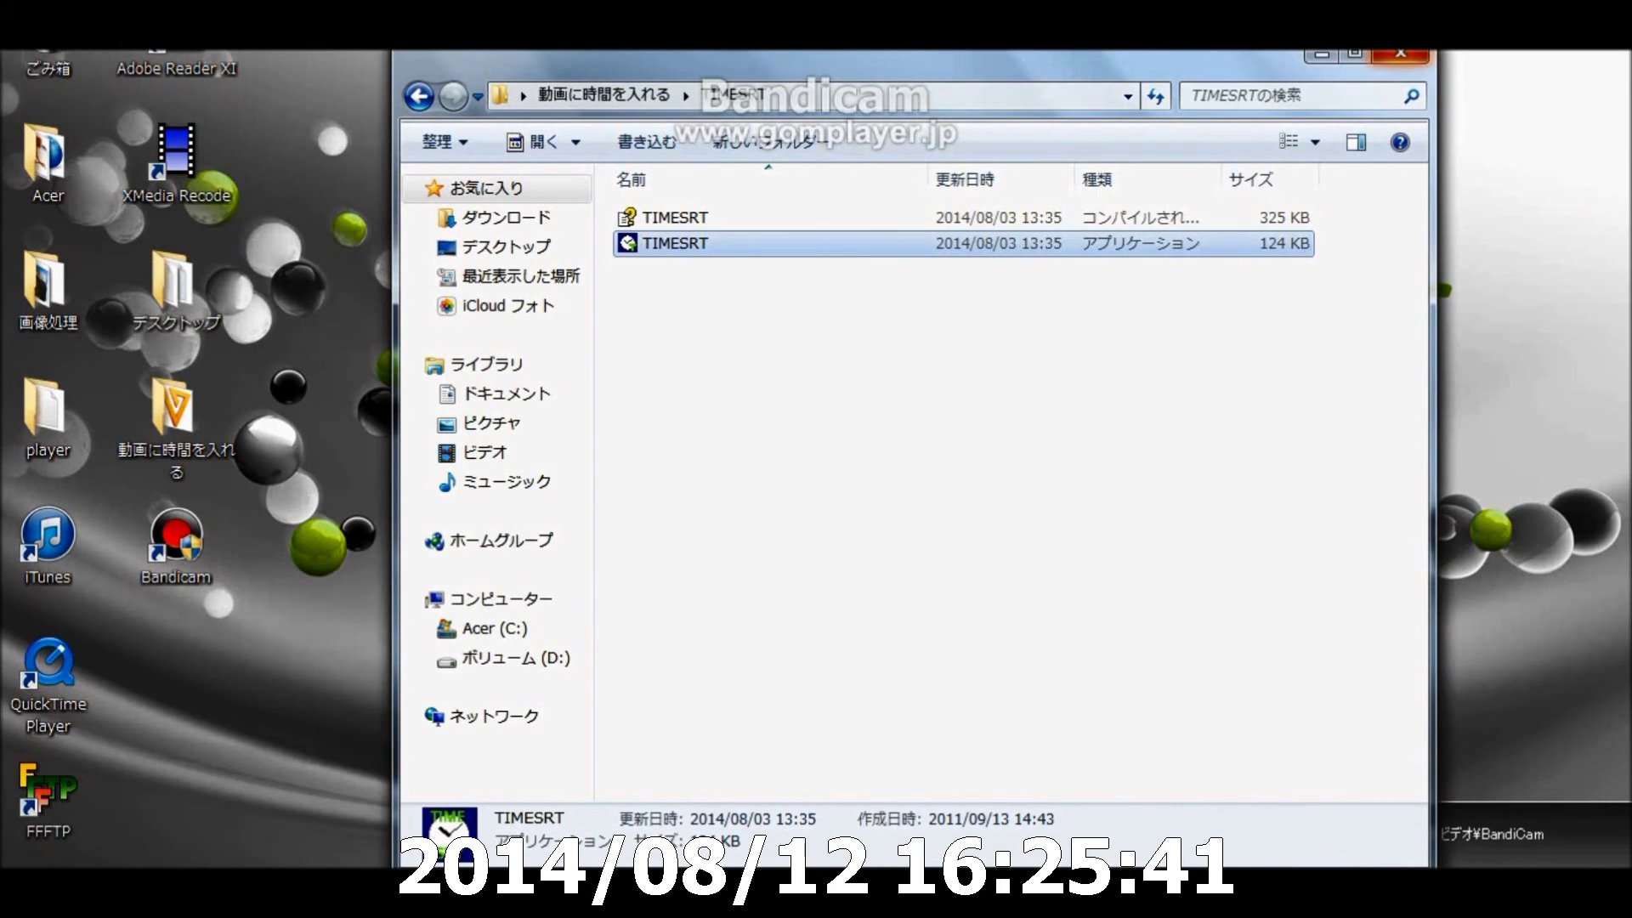
key("alt+F4")
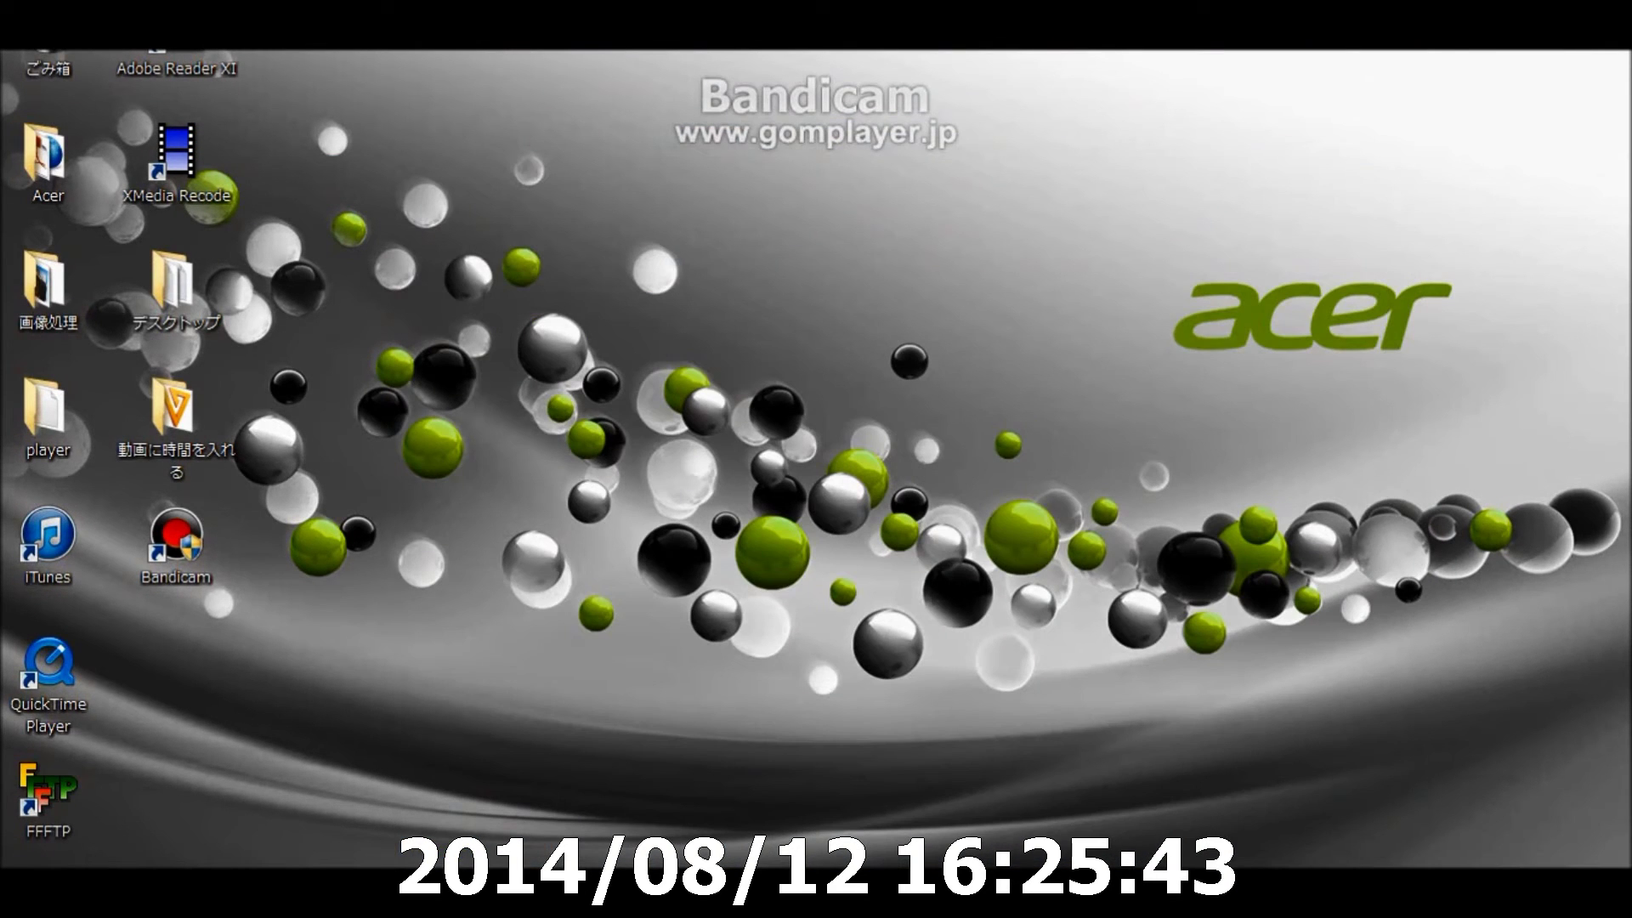
- Switch to PlayMemories Home and play the converted テスト動画（撮影日時挿入後）.mp4 from the BandiCam folder
key("alt+Tab")
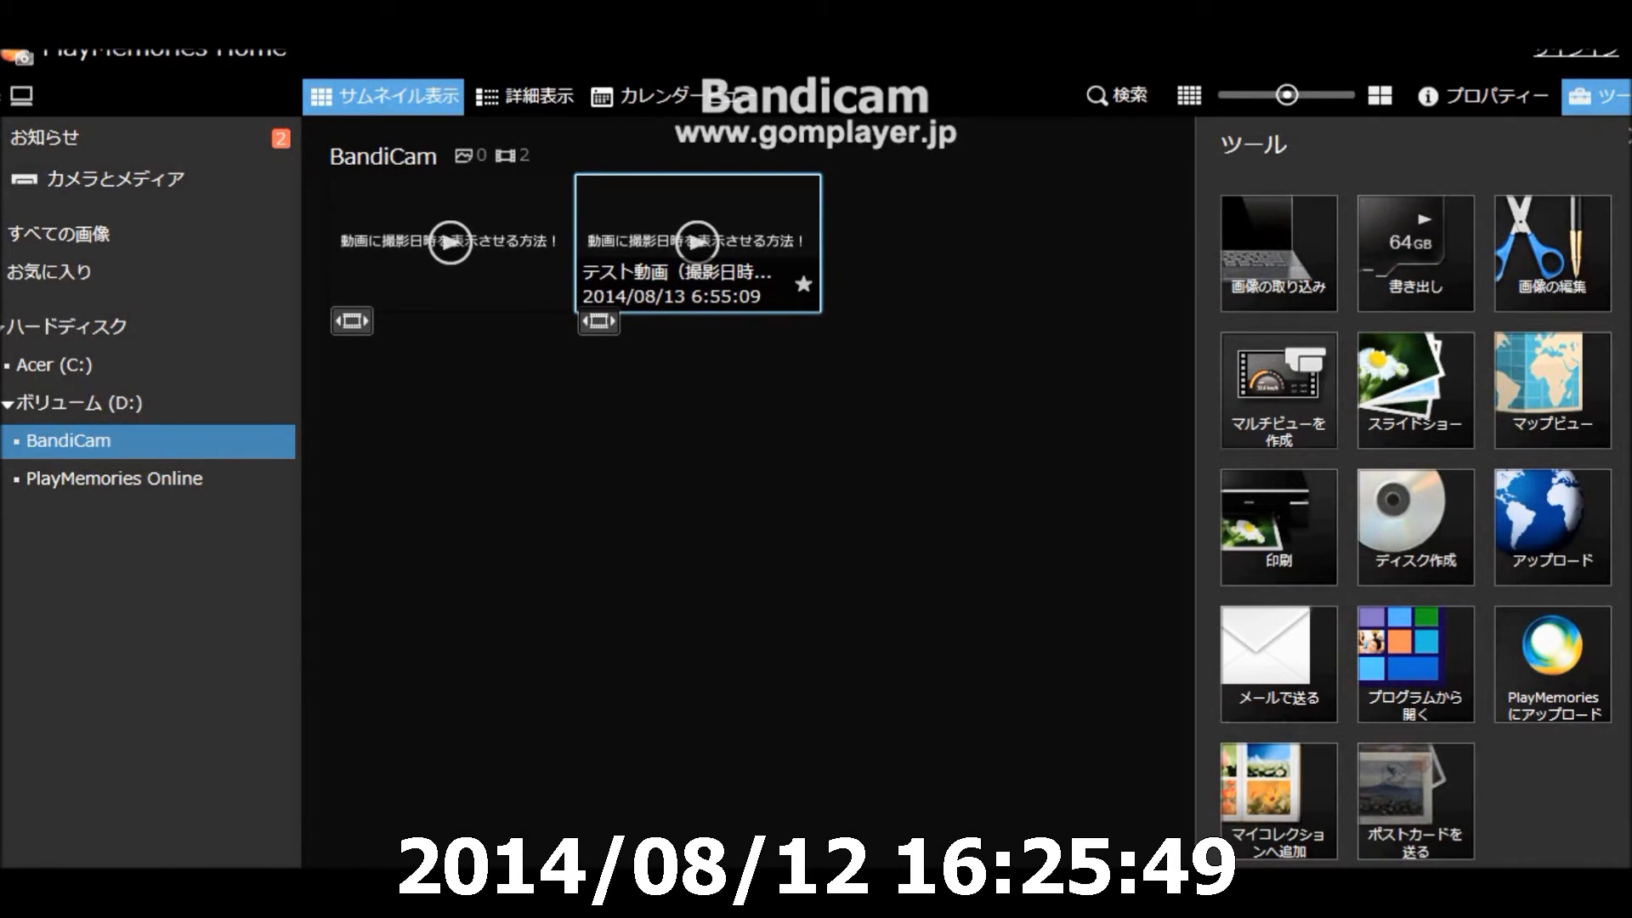
double_click(697, 242)
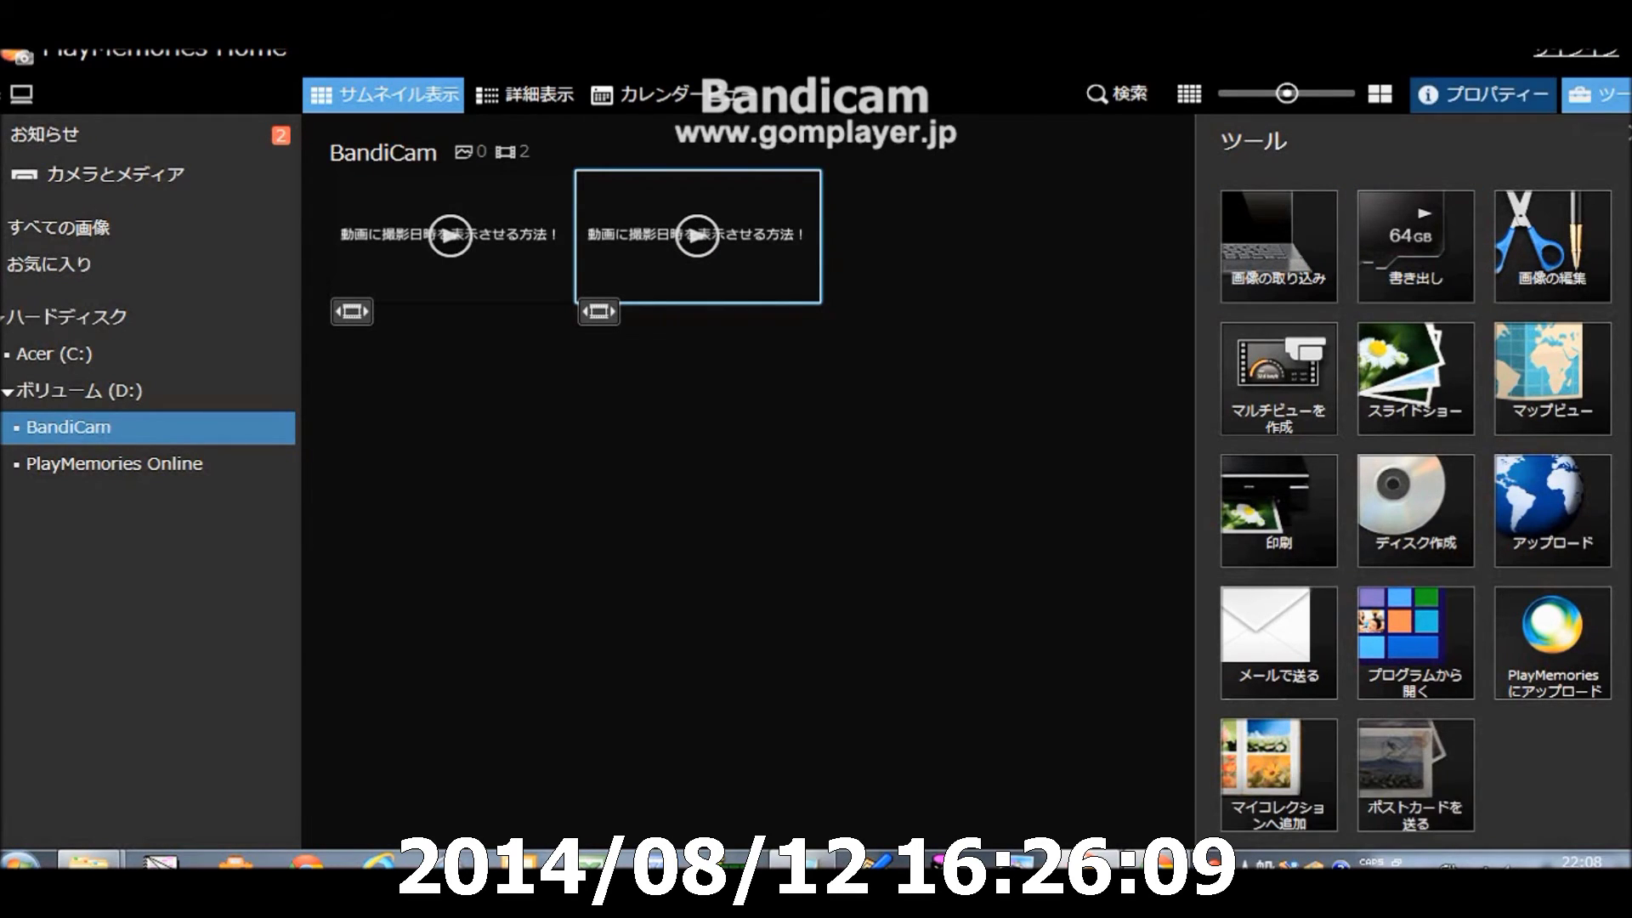
- Show the converted video's properties and set its shooting date to 2014/08/12
left_click(1483, 95)
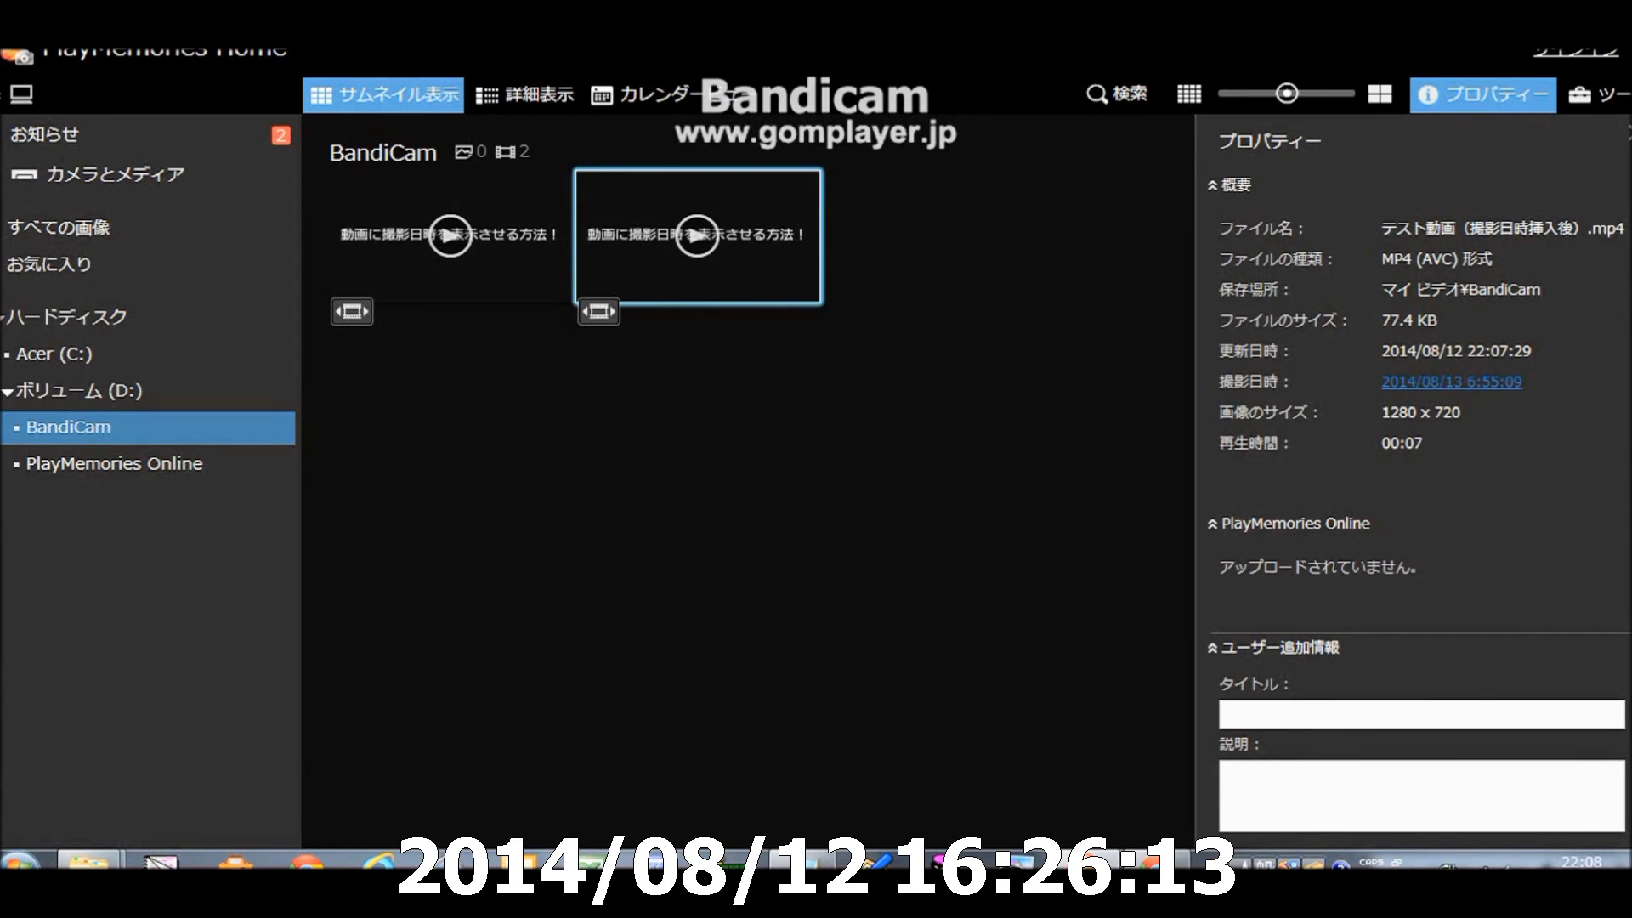
left_click(1442, 381)
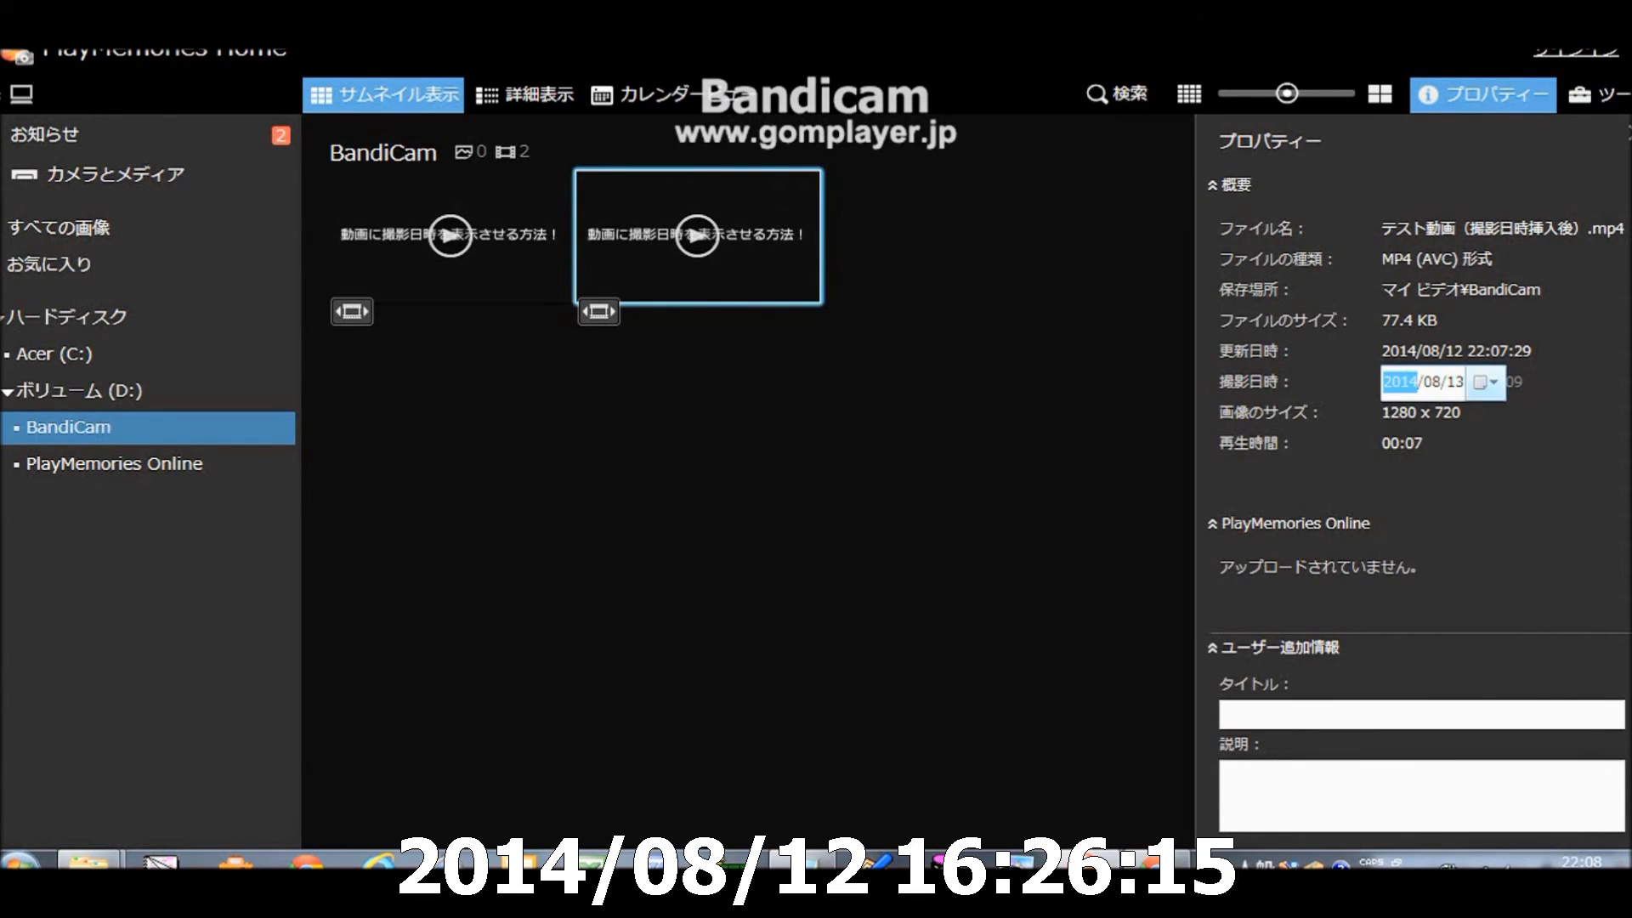
left_click(1486, 382)
left_click(1477, 518)
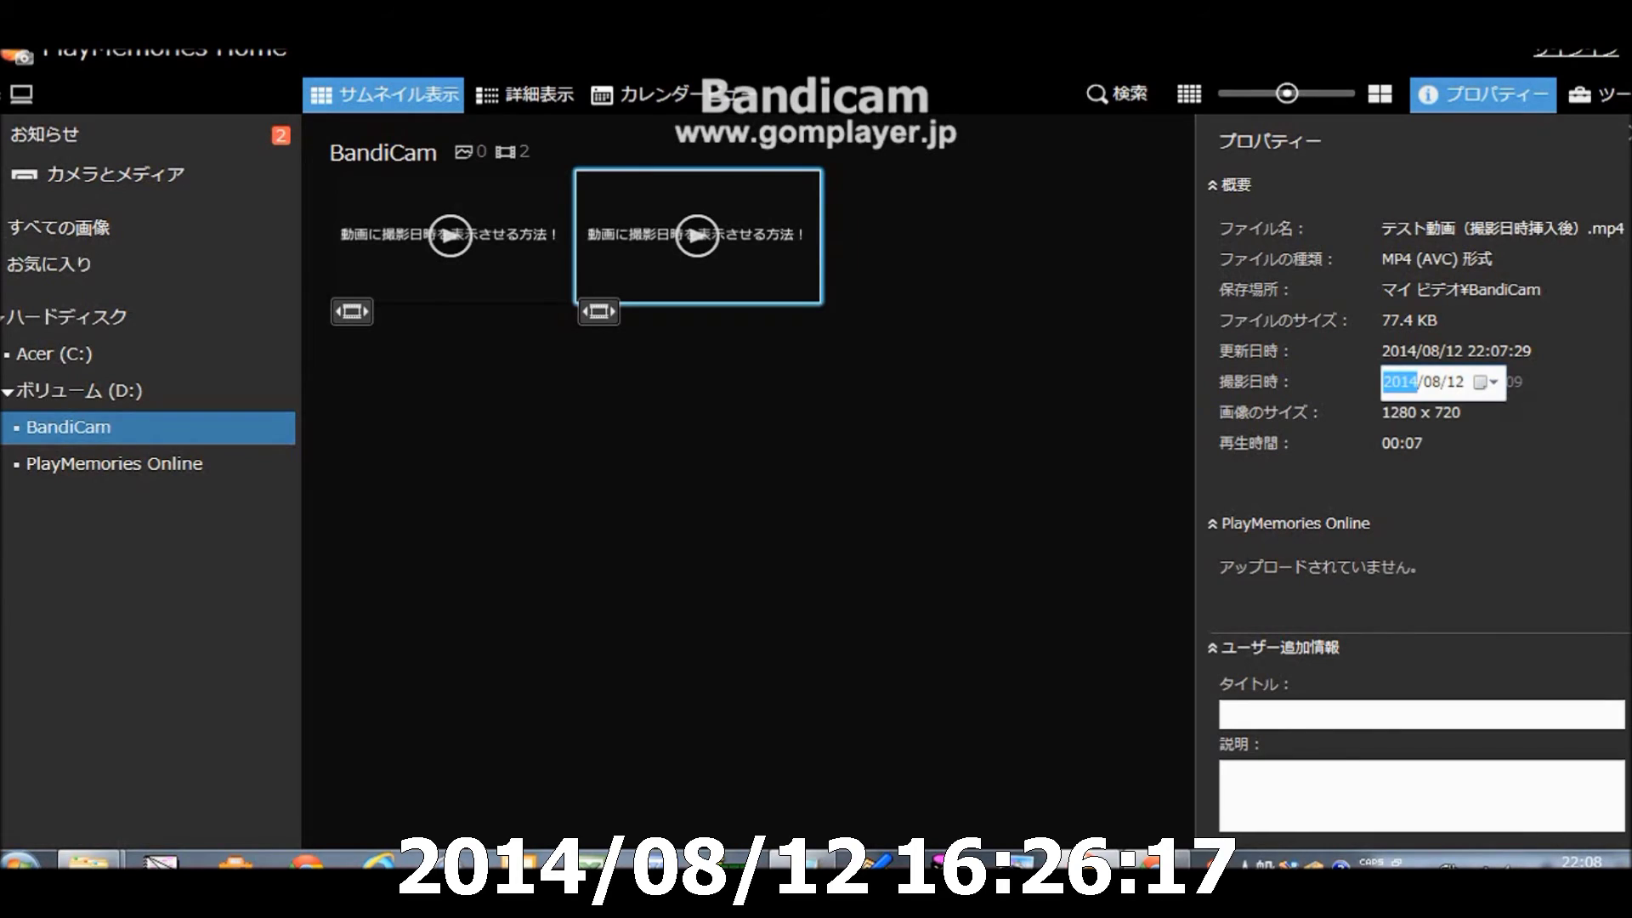
key("Return")
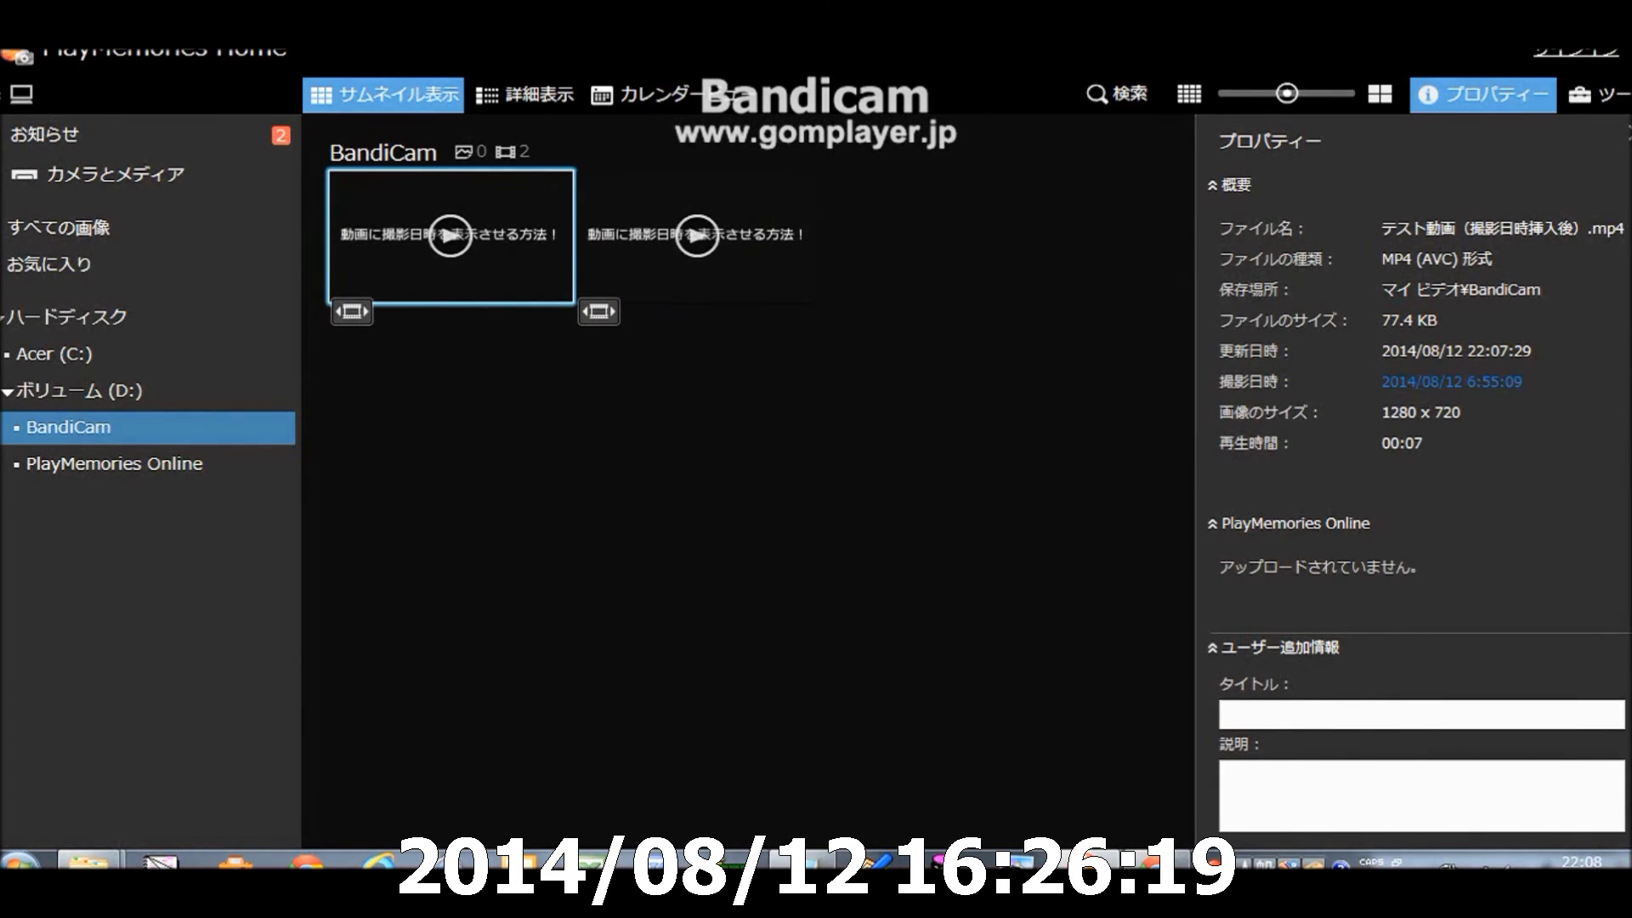
- Set the hour of the converted video's shooting time to 16
left_click(1497, 381)
type("11")
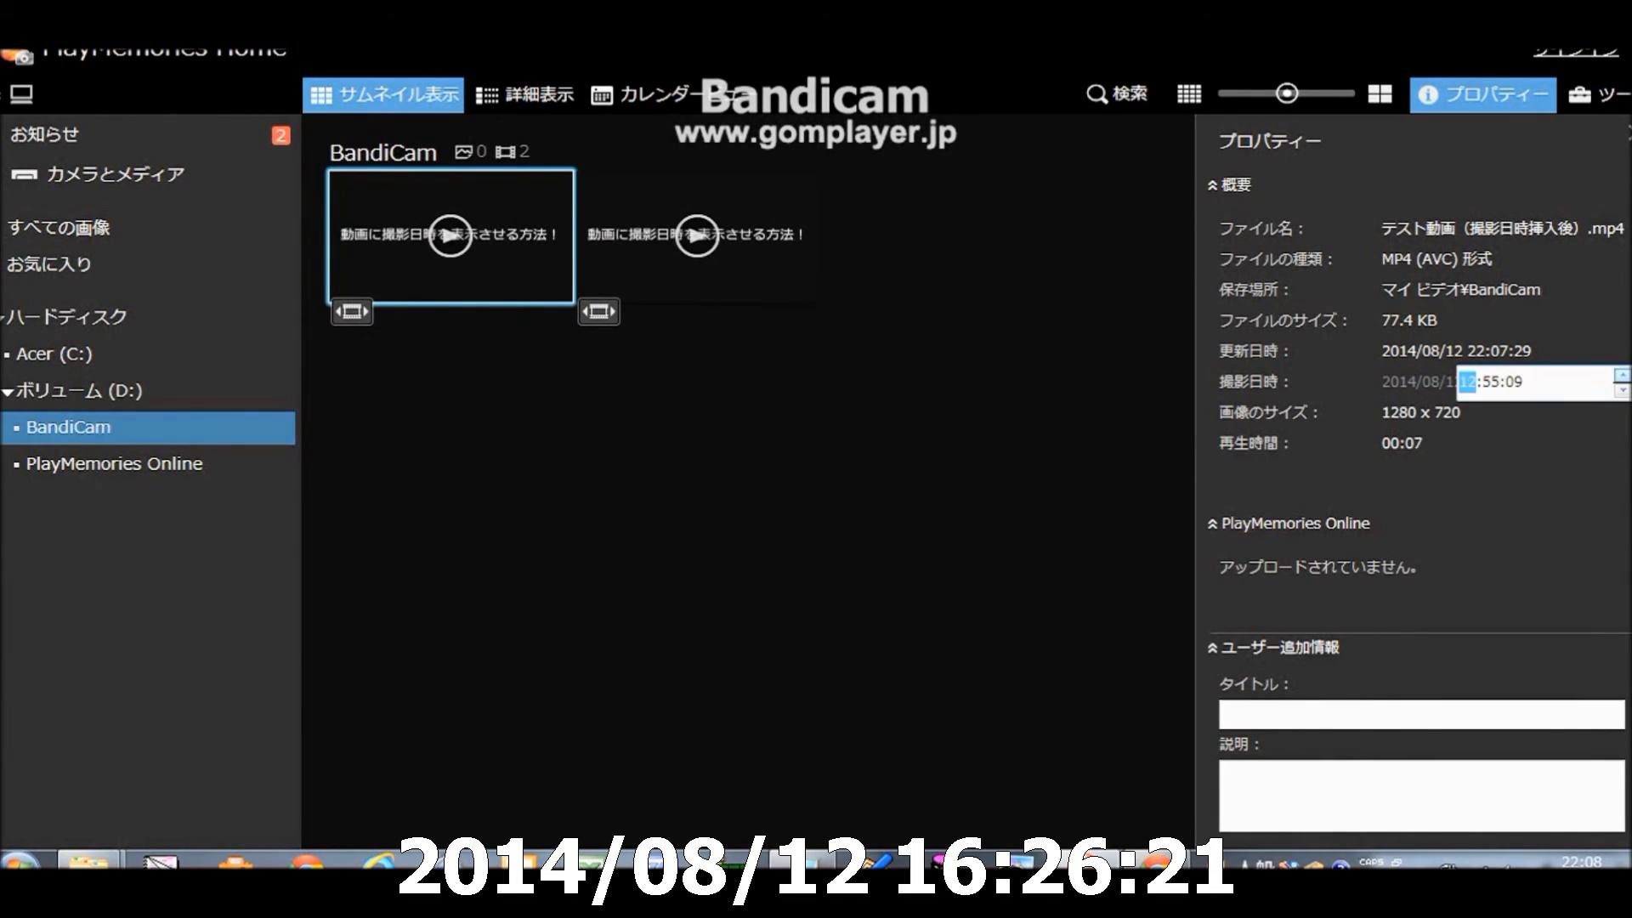
left_click(1623, 375)
key("Down")
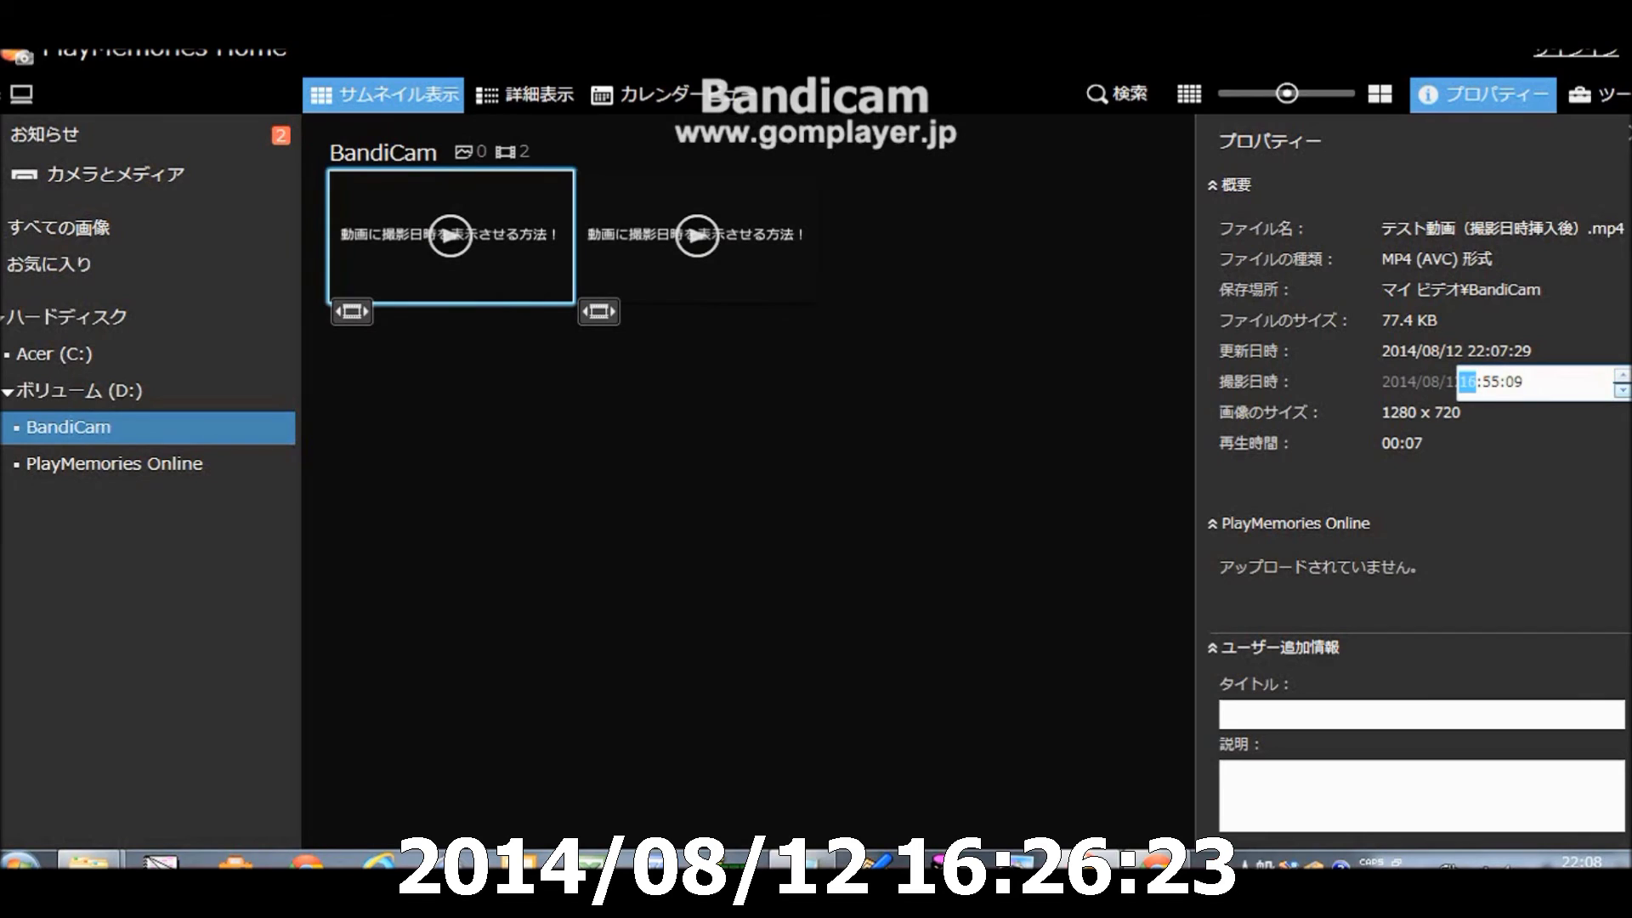
key("Return")
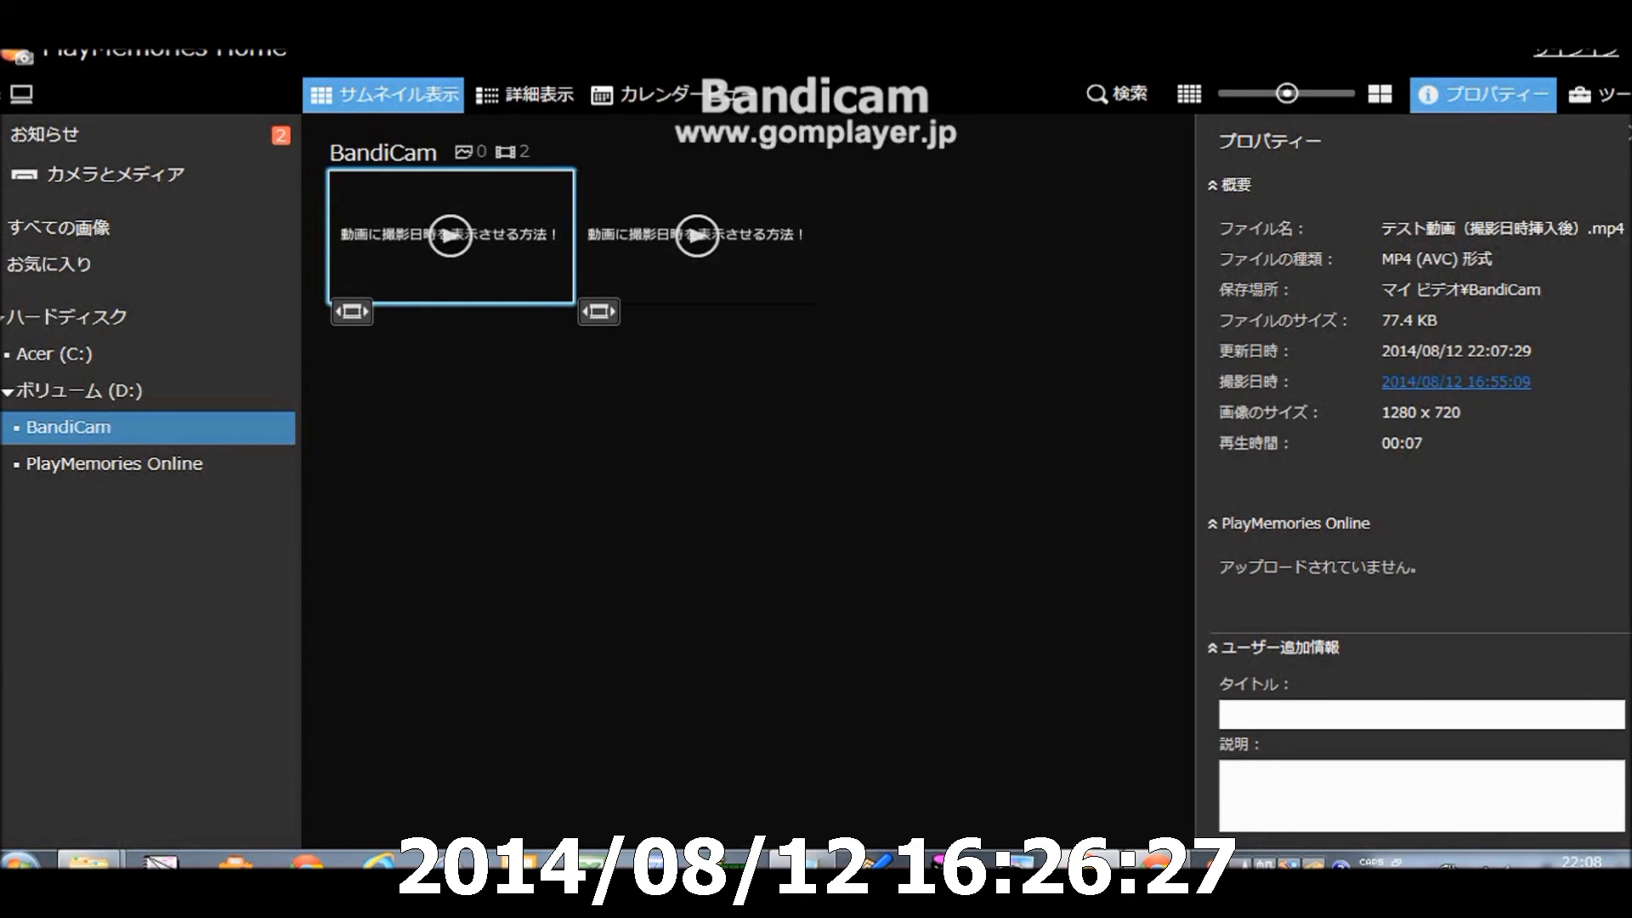
- Set the minutes of the video's shooting time to 23
left_click(1492, 382)
left_click(1491, 382)
left_click(1623, 375)
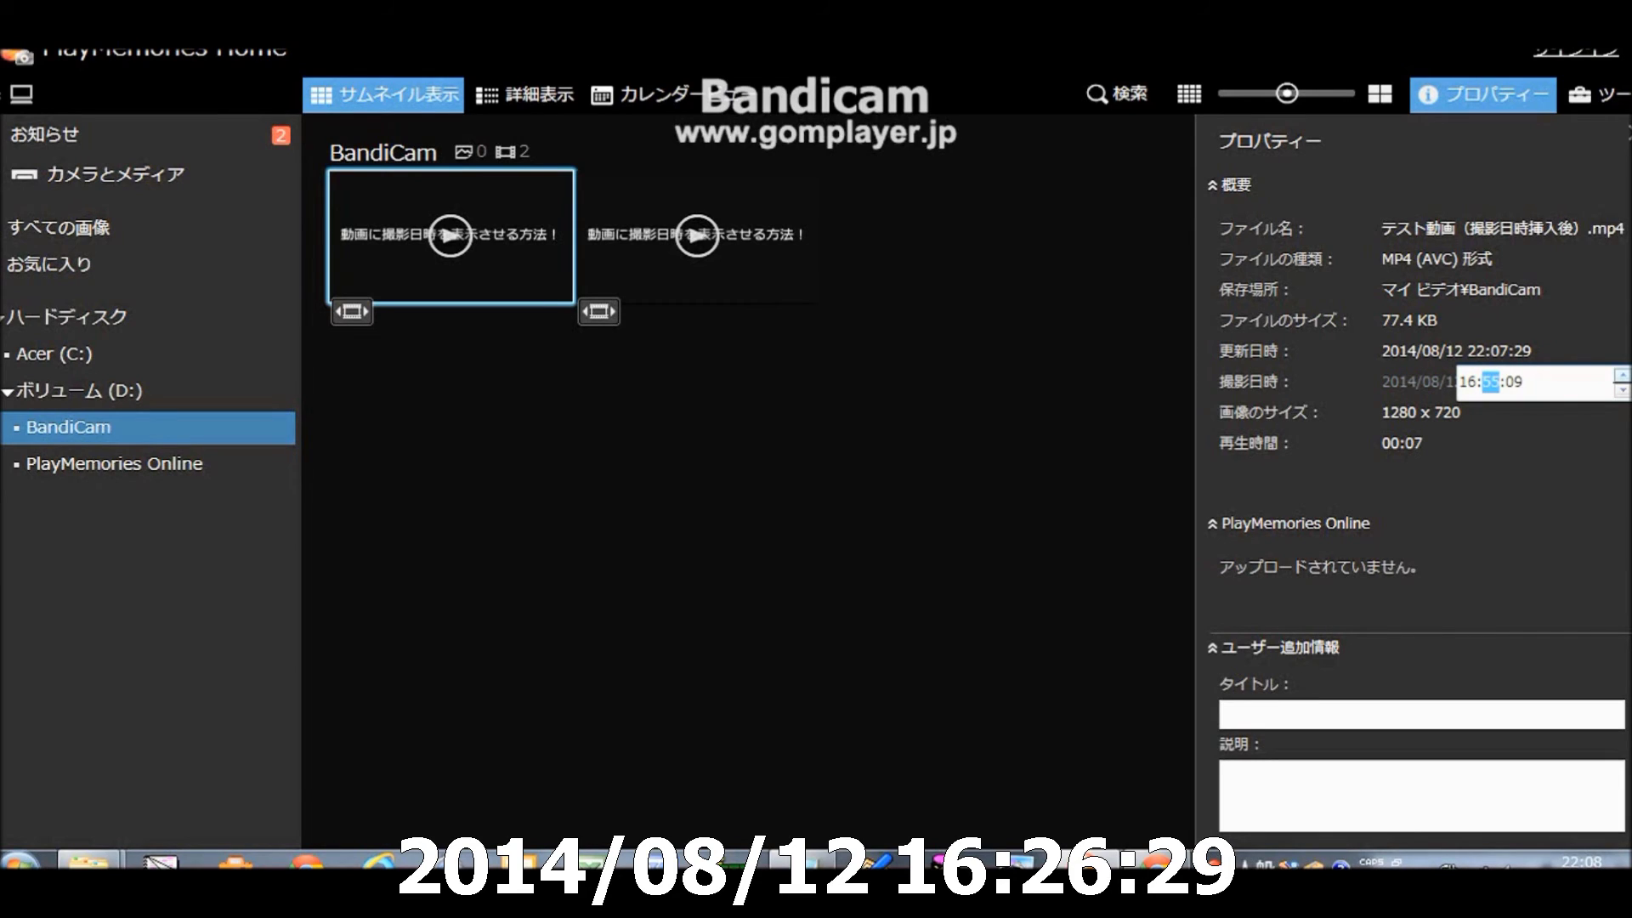
left_click(1623, 375)
left_click(1623, 375)
left_click(1623, 375)
left_click(1623, 375)
left_click(1623, 375)
left_click(1623, 375)
left_click(1622, 375)
left_click(1623, 376)
left_click(1622, 375)
left_click(1622, 375)
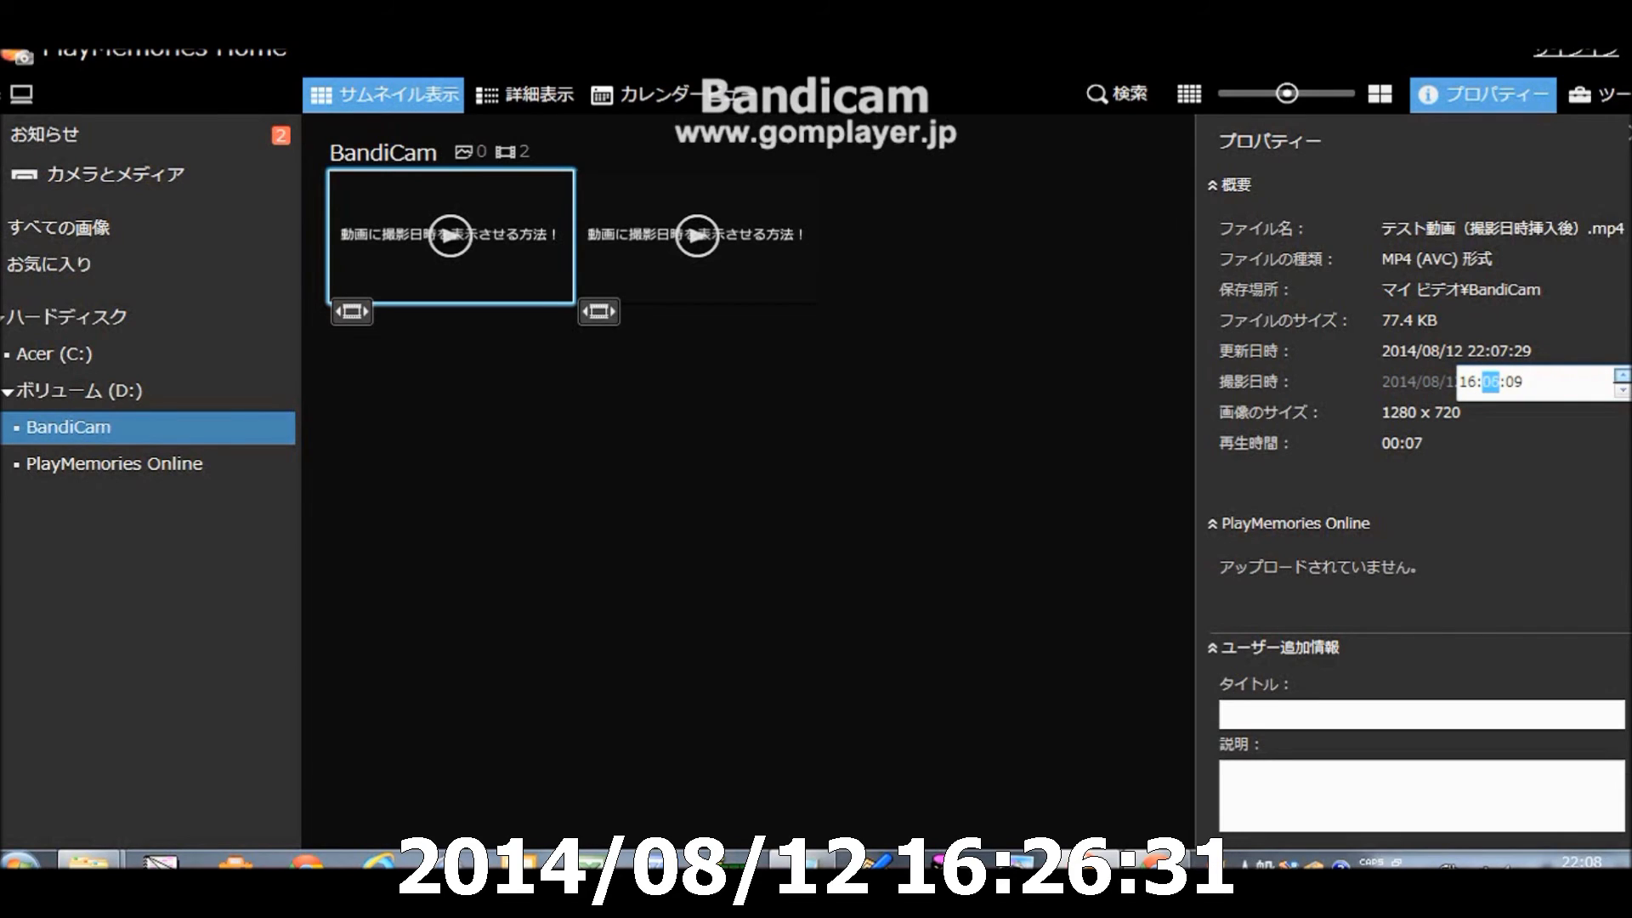
left_click(1623, 376)
left_click(1622, 375)
left_click(1622, 375)
left_click(1622, 375)
key("Up")
key("Up")
key("Up")
key("Up")
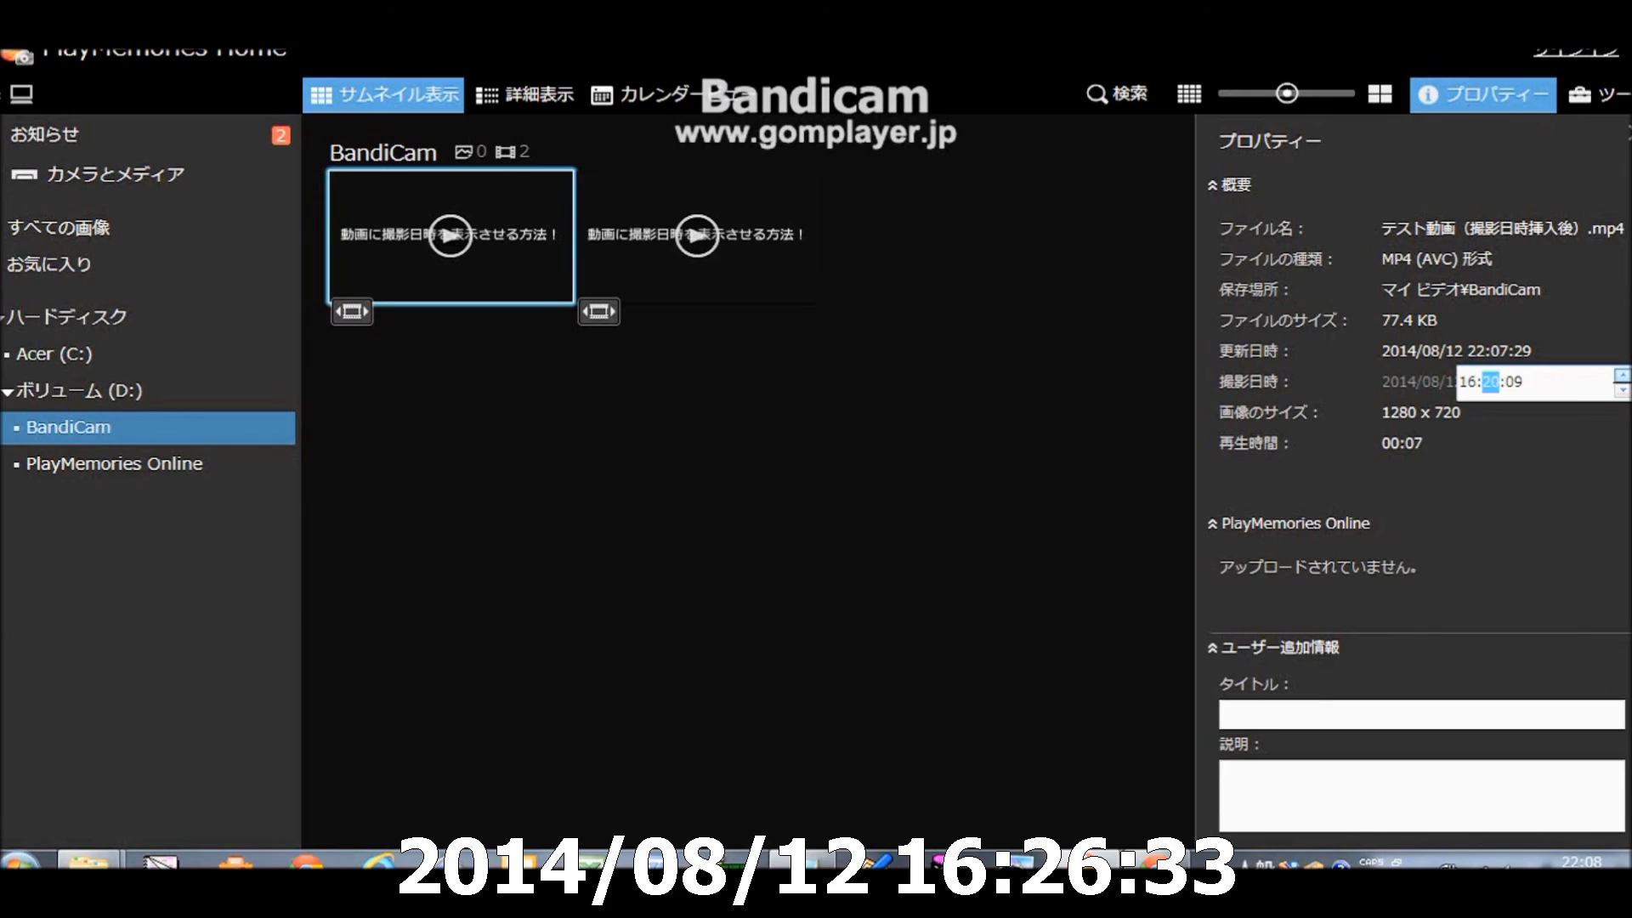
key("Up")
key("Up")
key("Down")
key("Down")
key("Down")
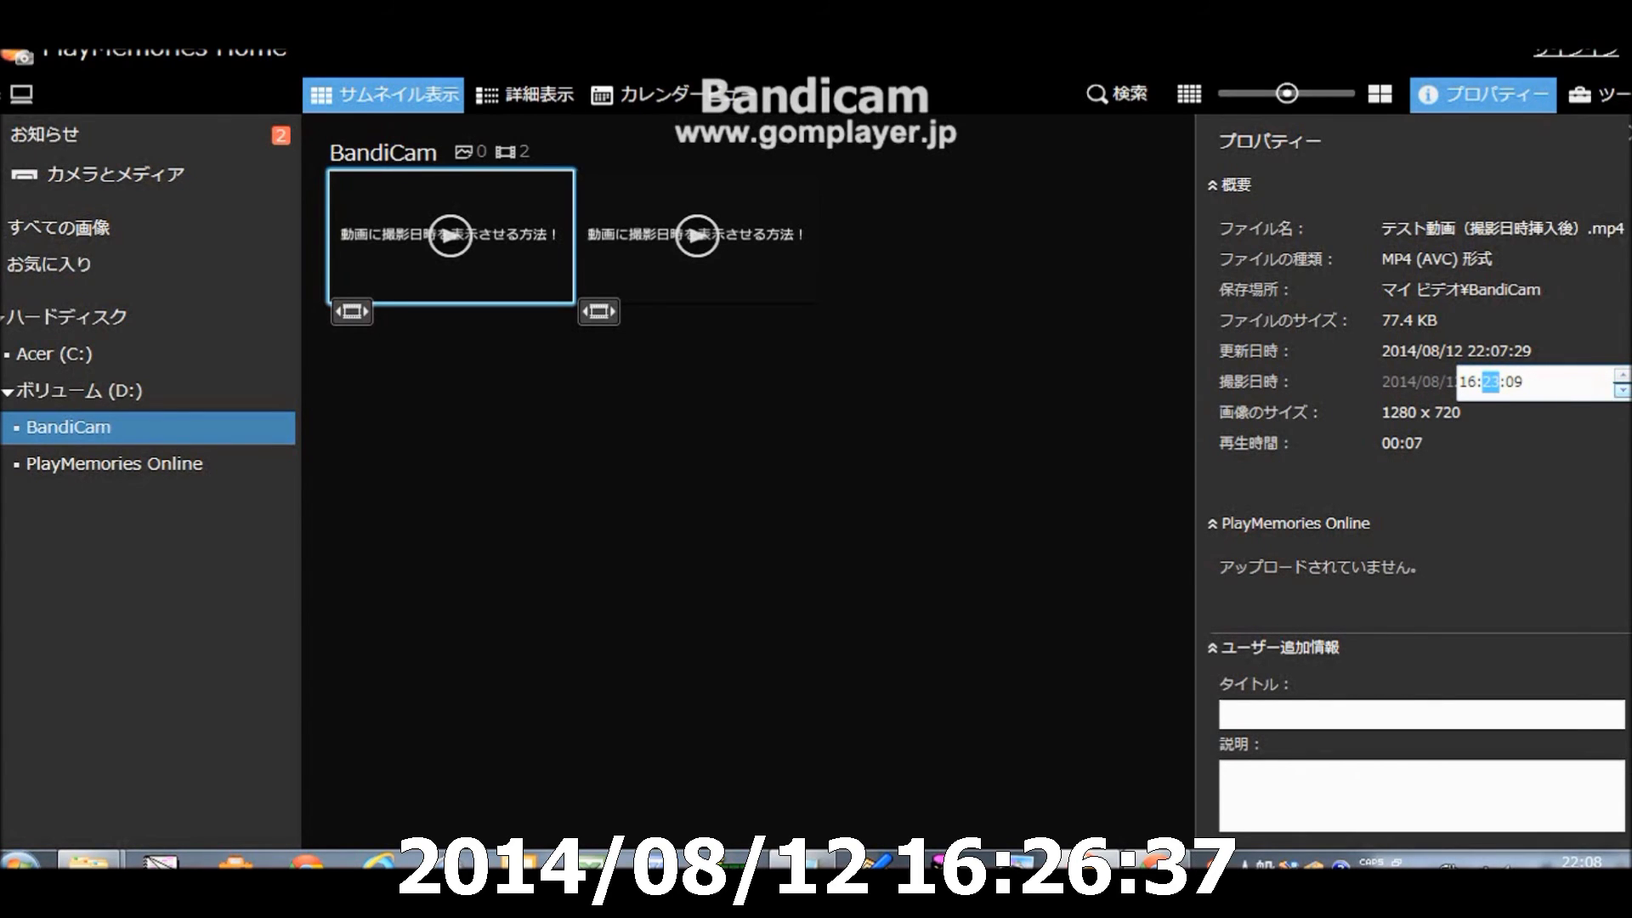
left_click(1621, 375)
- Set the seconds of the video's shooting time to 10 and apply the new time
left_click(1514, 382)
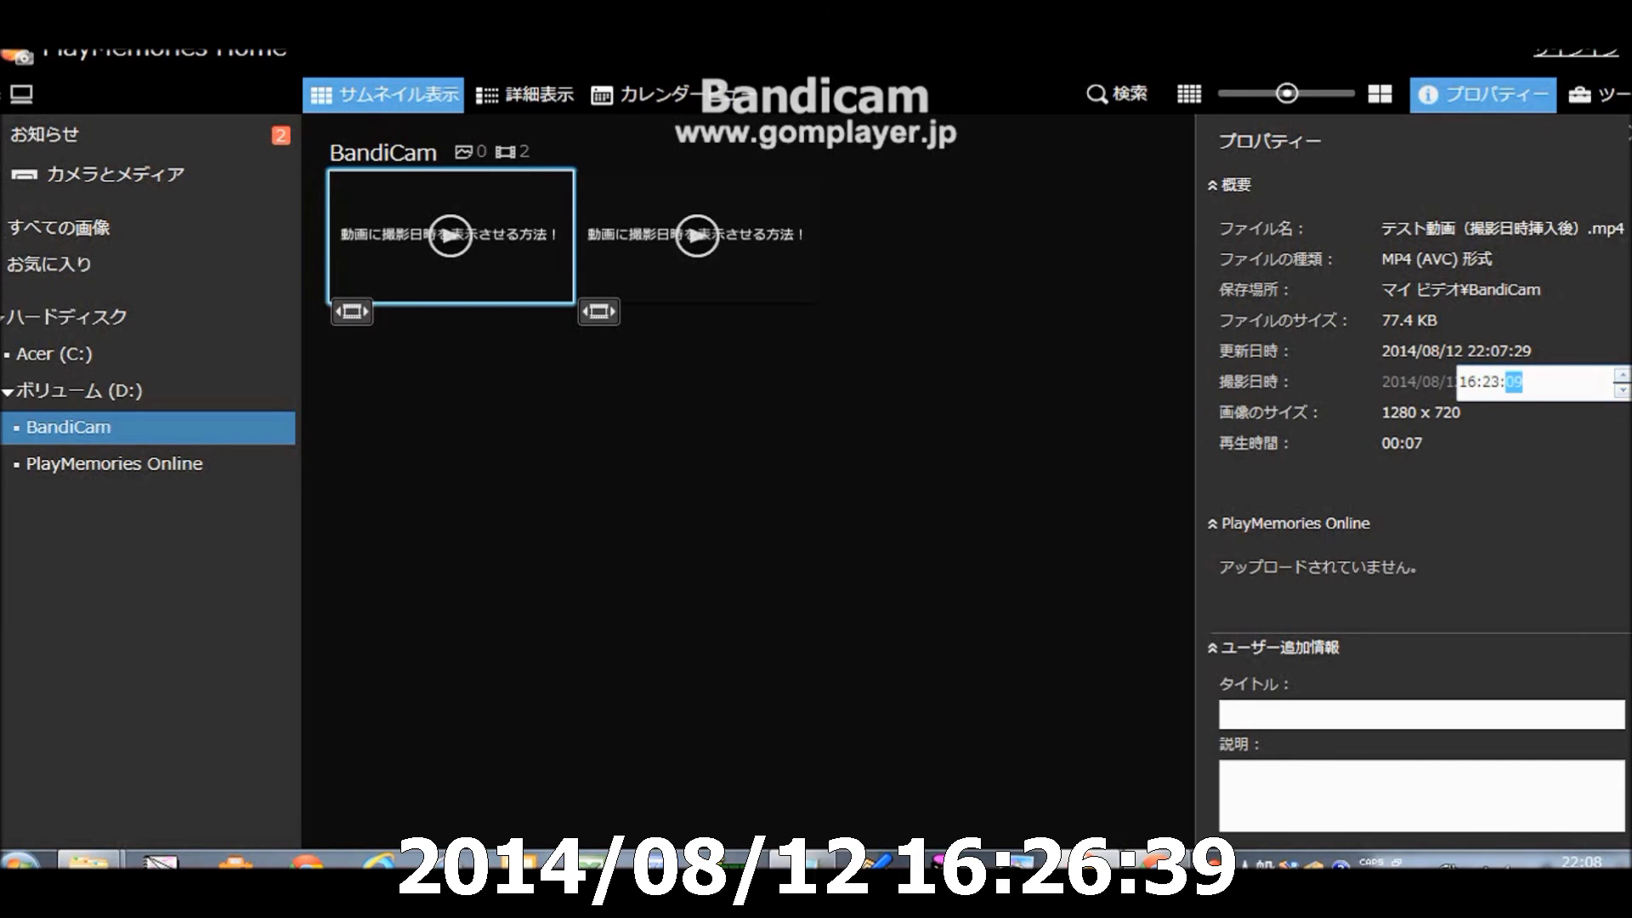
key("Up")
key("Return")
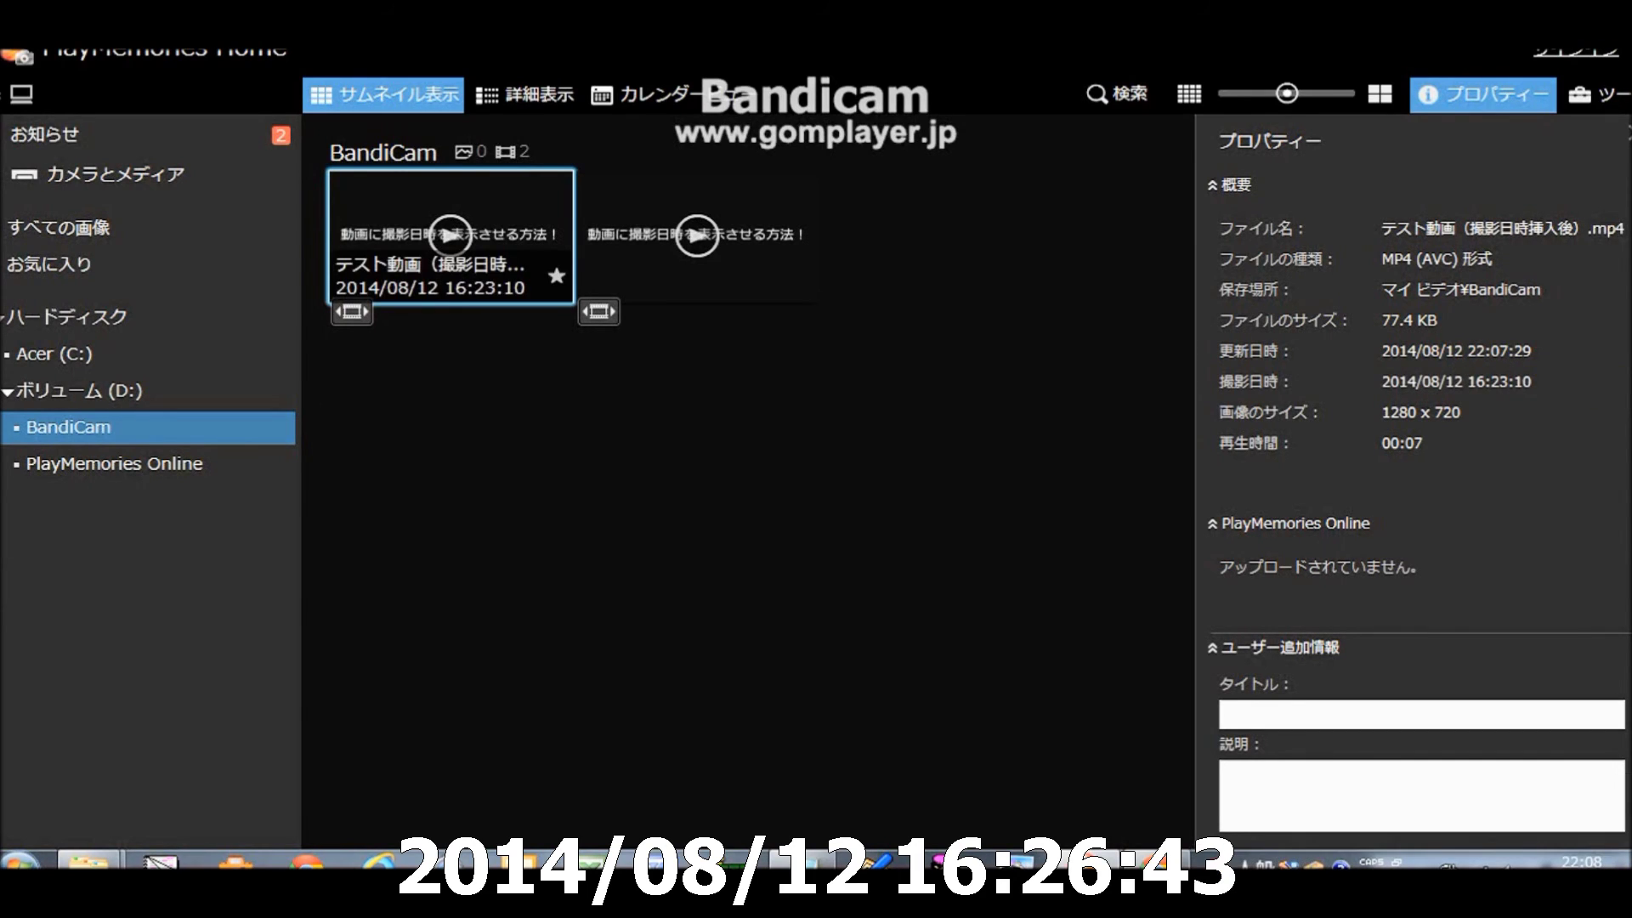
- Rename the converted video as 20140812162310.mp4 by pasting the copied timestamp over its base name
left_click(1502, 228)
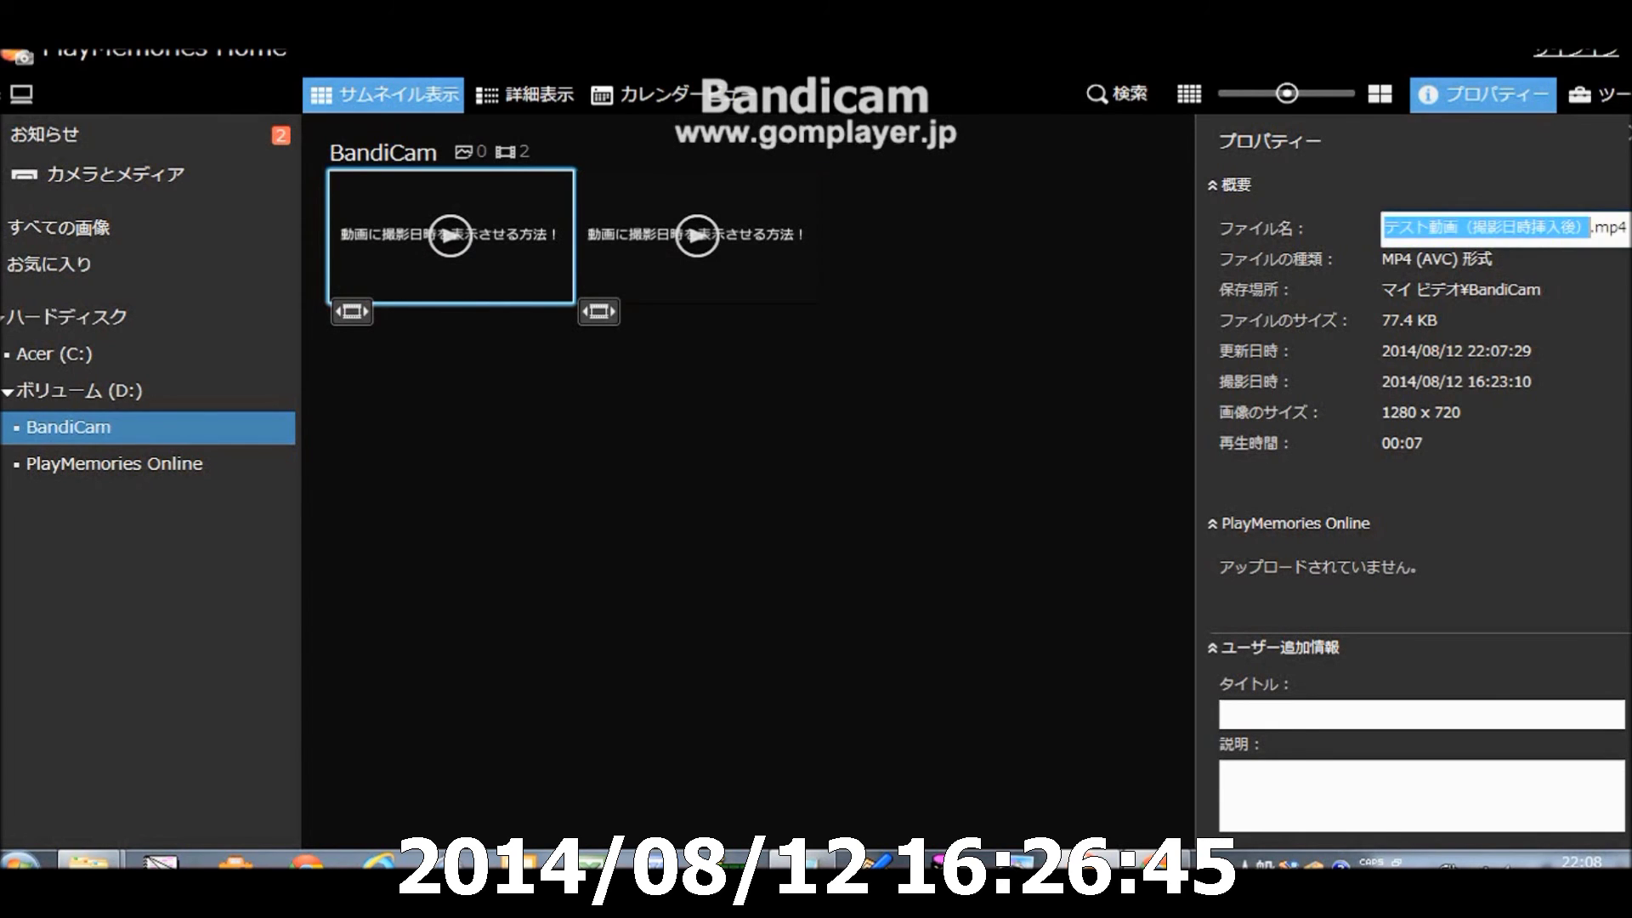
right_click(1364, 225)
left_click(1424, 339)
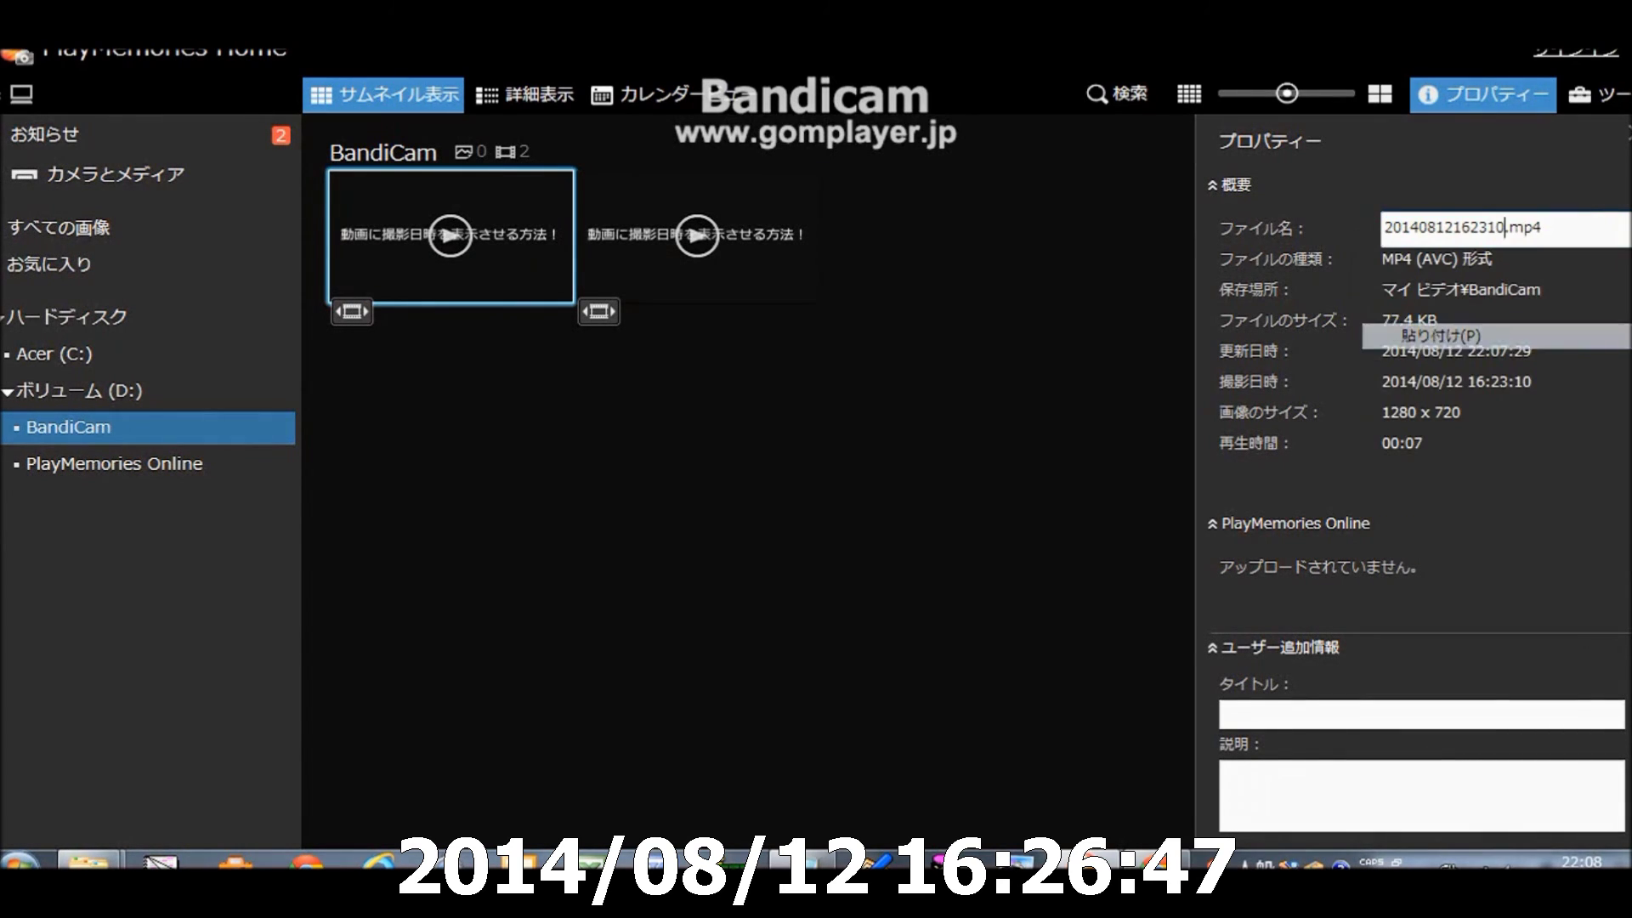
key("Return")
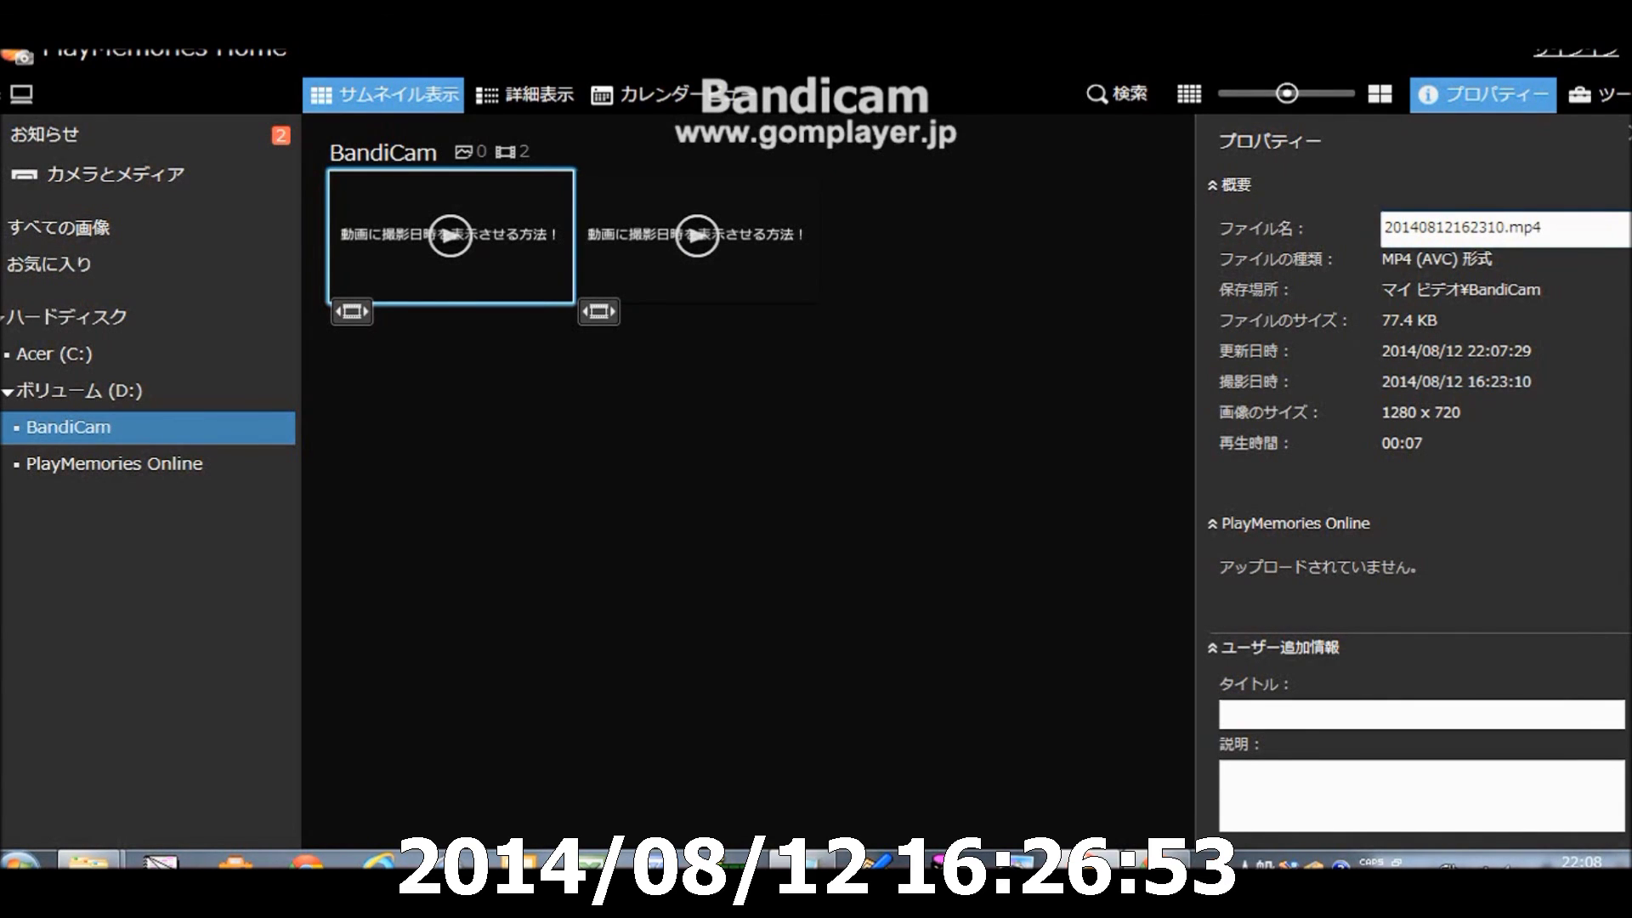
key("Return")
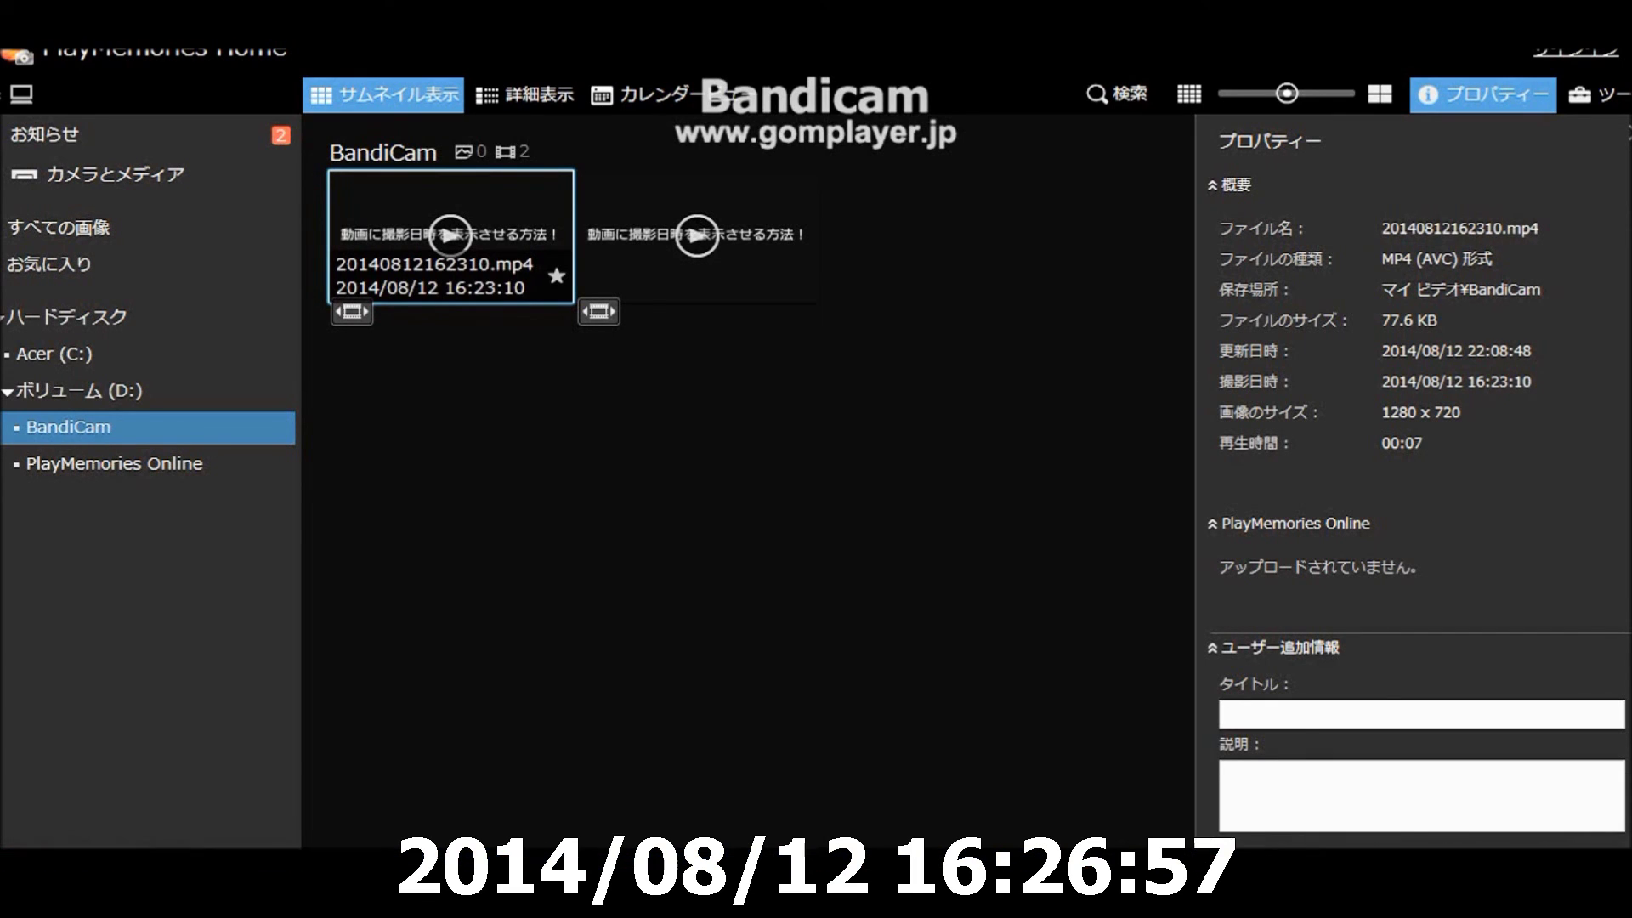
- Play 20140812162310.mp4 and hide its properties to view the timestamp subtitles across the full picture
key("Return")
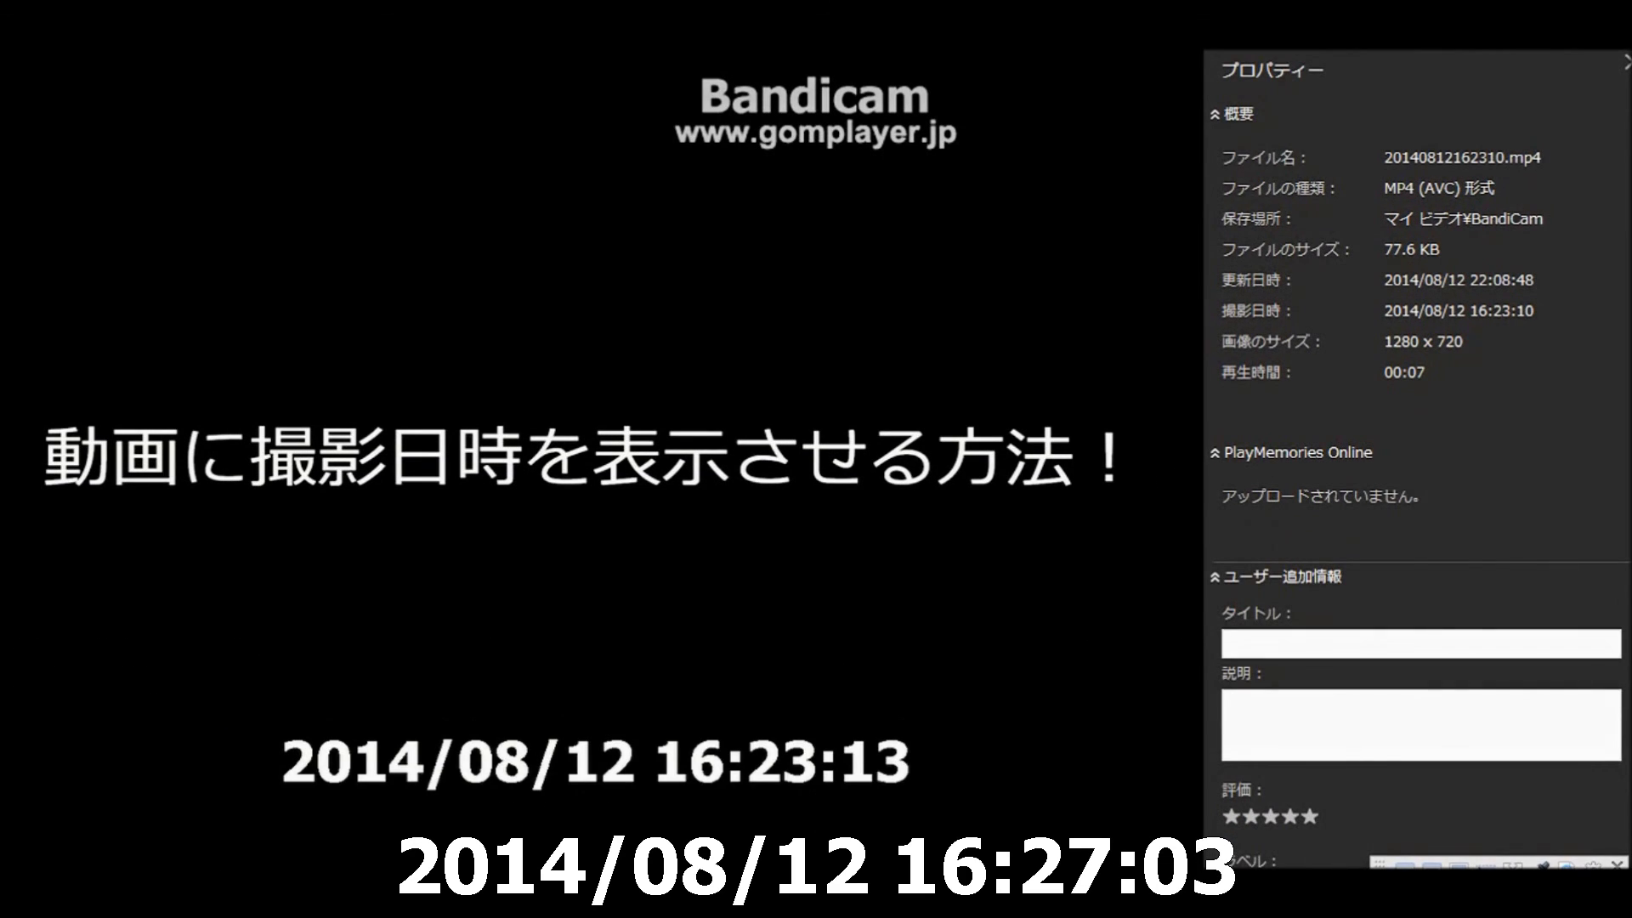
left_click(1626, 62)
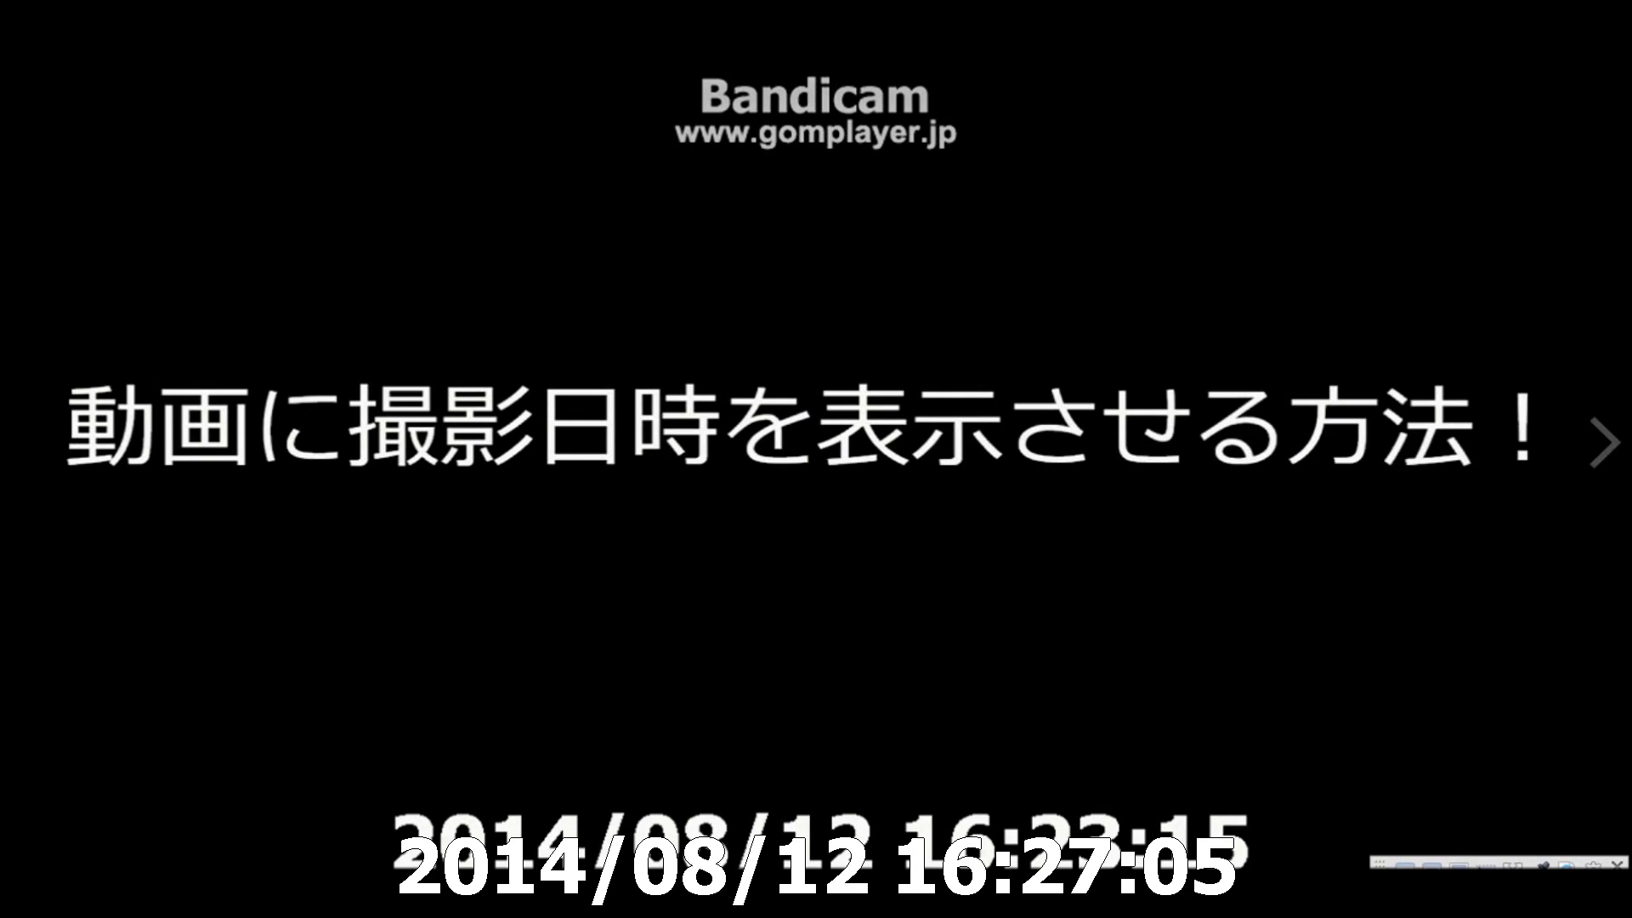